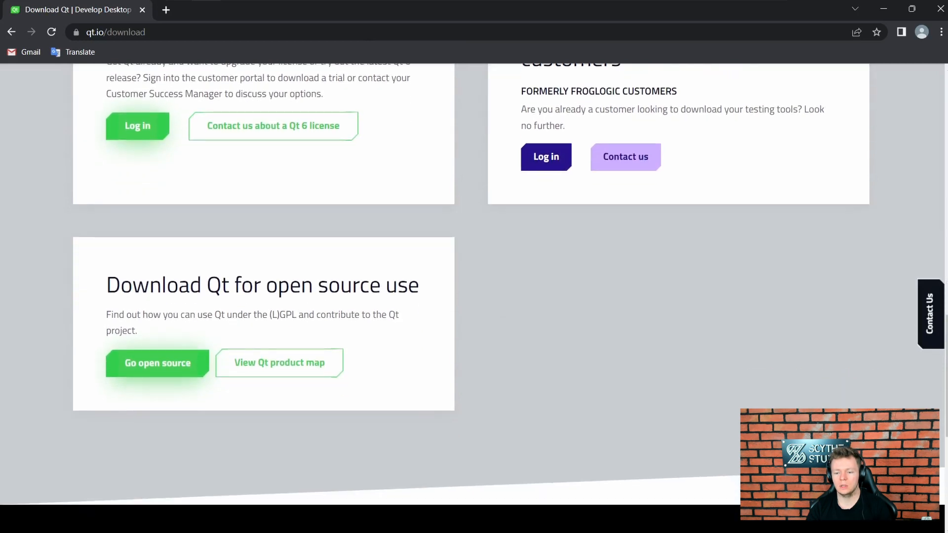
# - Download the Qt Online Installer for Windows by way of the open source edition of Qt
pyautogui.click(193, 363)
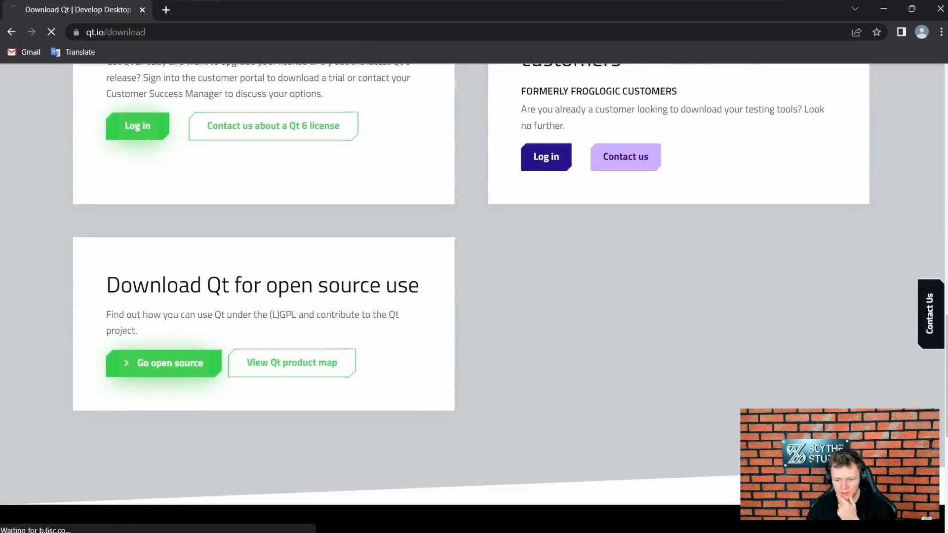
pyautogui.scroll(-10, 474, 316)
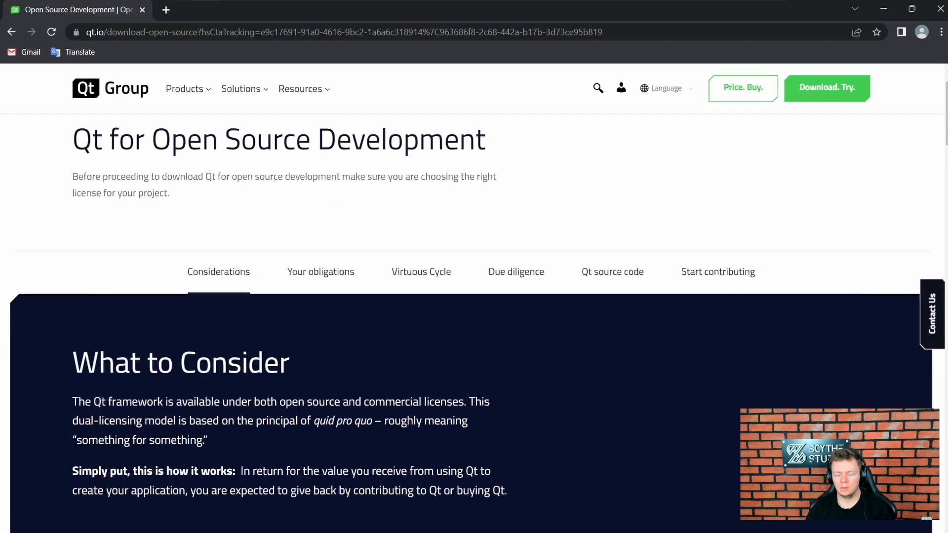
pyautogui.scroll(-15, 474, 316)
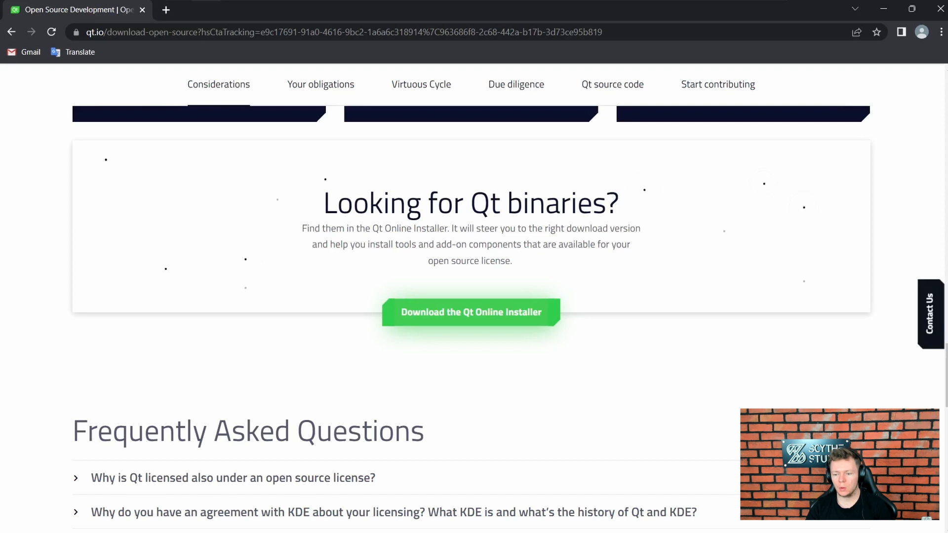
pyautogui.click(472, 312)
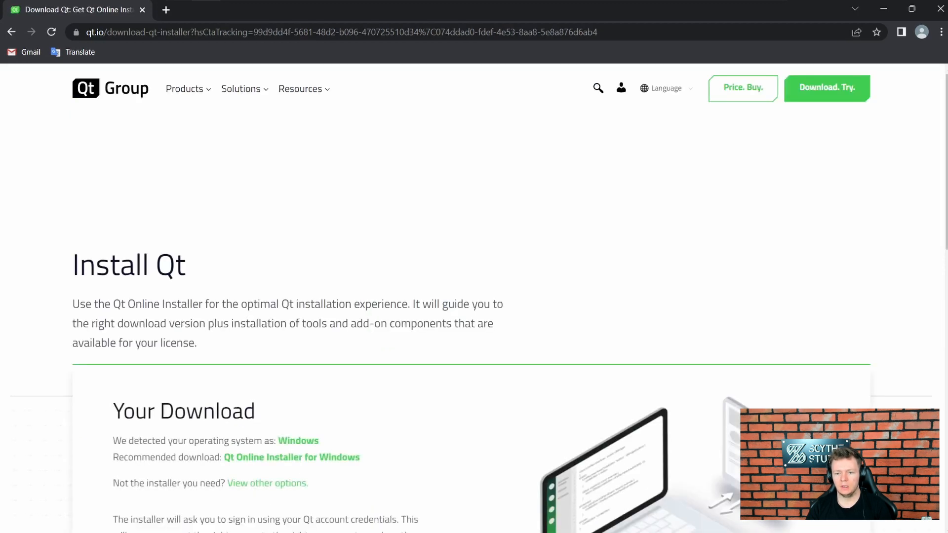
pyautogui.scroll(-8, 474, 297)
pyautogui.click(153, 302)
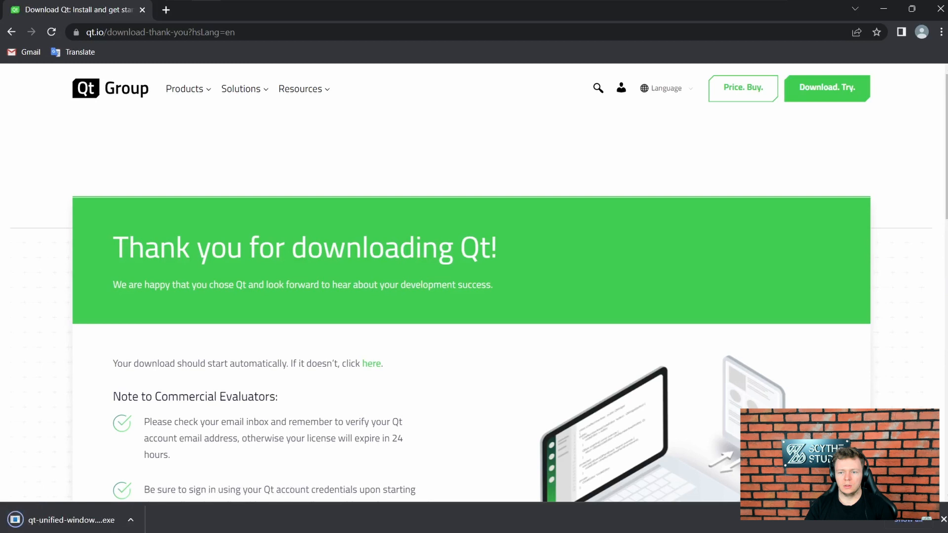
# - Run the downloaded Qt installer, log in with the prefilled Qt account credentials and continue past the setup welcome page
pyautogui.click(79, 521)
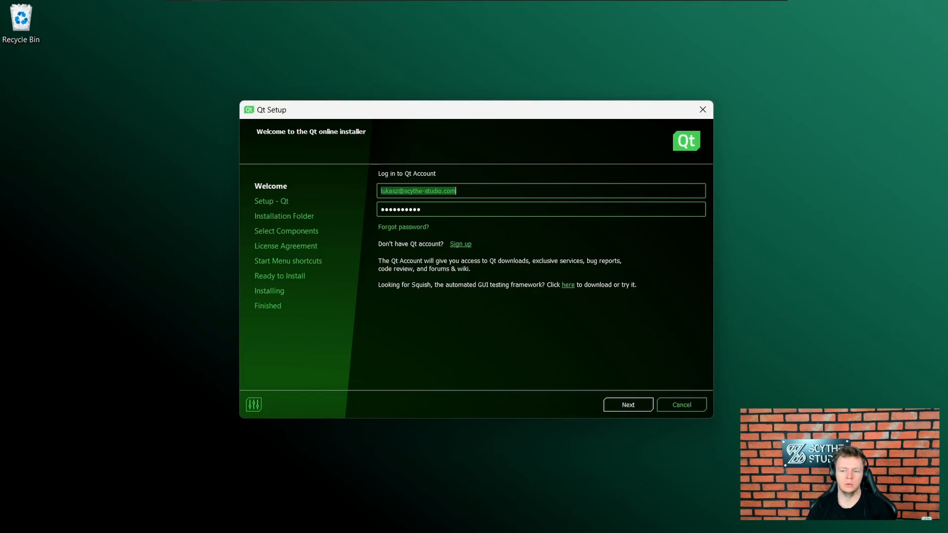
pyautogui.press('Return')
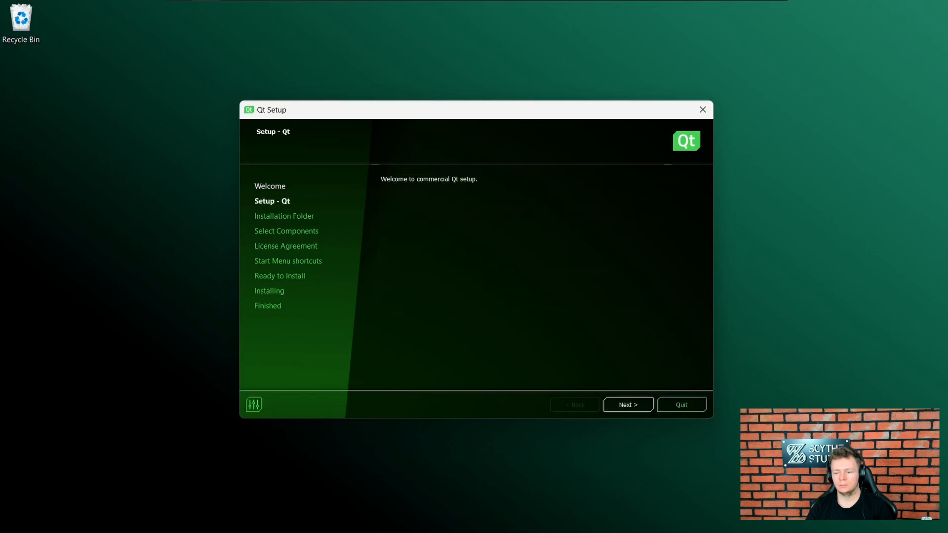
pyautogui.press('Return')
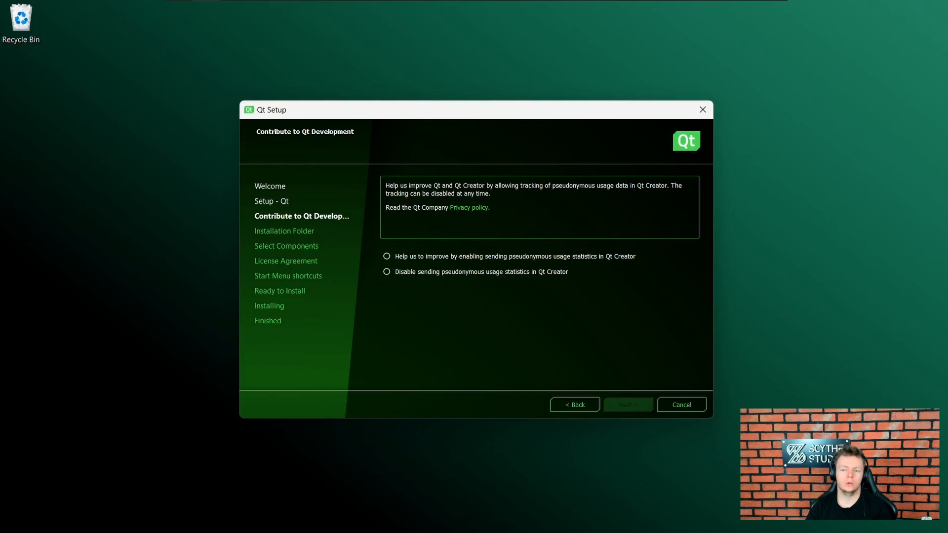
# - Enable sending pseudonymous usage statistics and accept a custom installation in C:\Qt with common file types associated
pyautogui.click(386, 256)
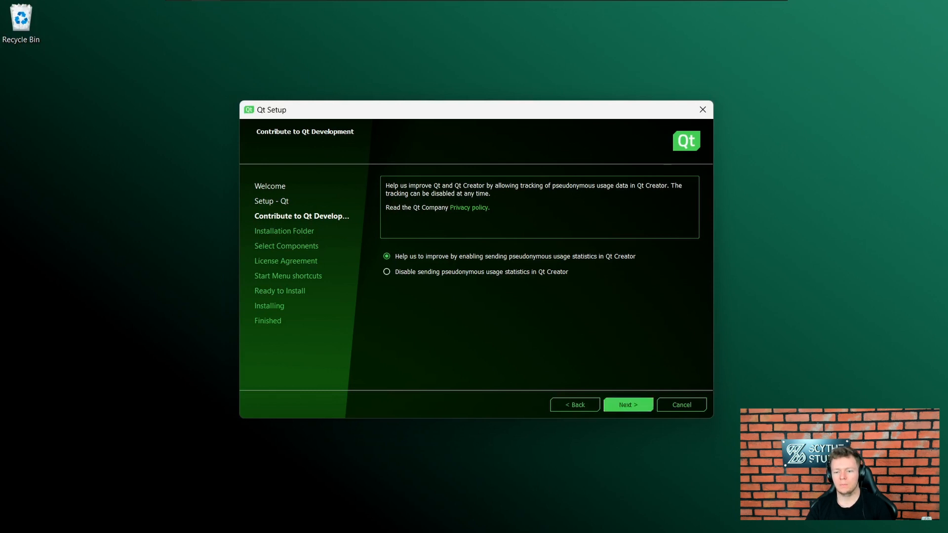
pyautogui.click(628, 404)
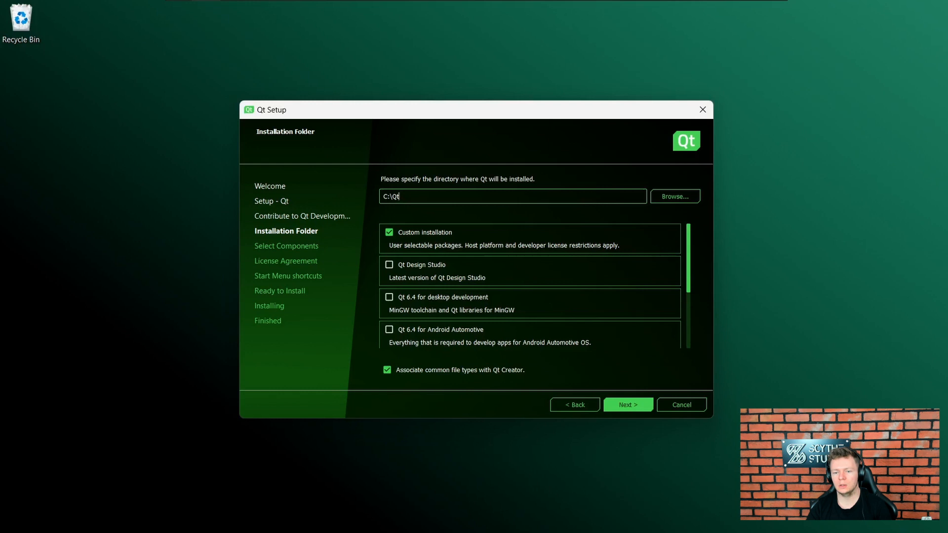
pyautogui.press('Return')
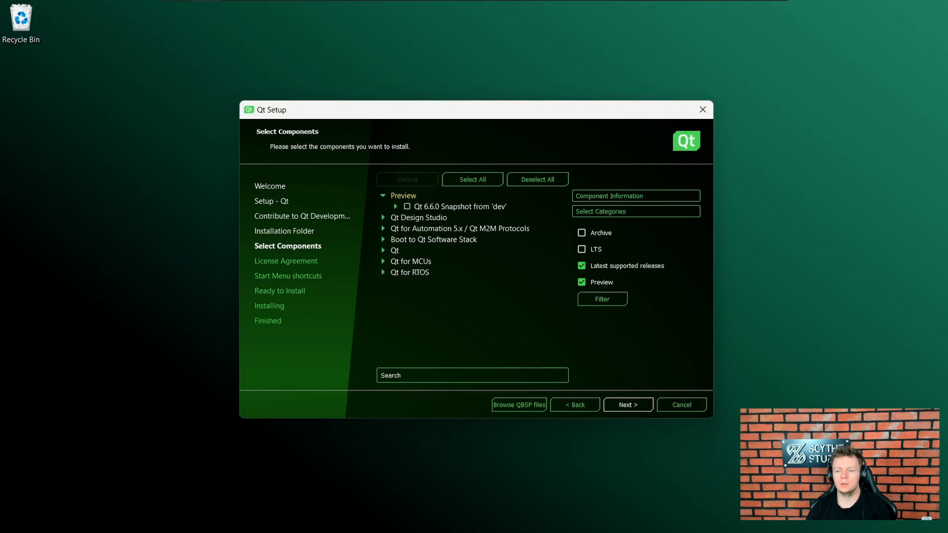
# - Select the MinGW 11.2.0 64-bit component under Qt 6.4.2 for installation
pyautogui.click(384, 251)
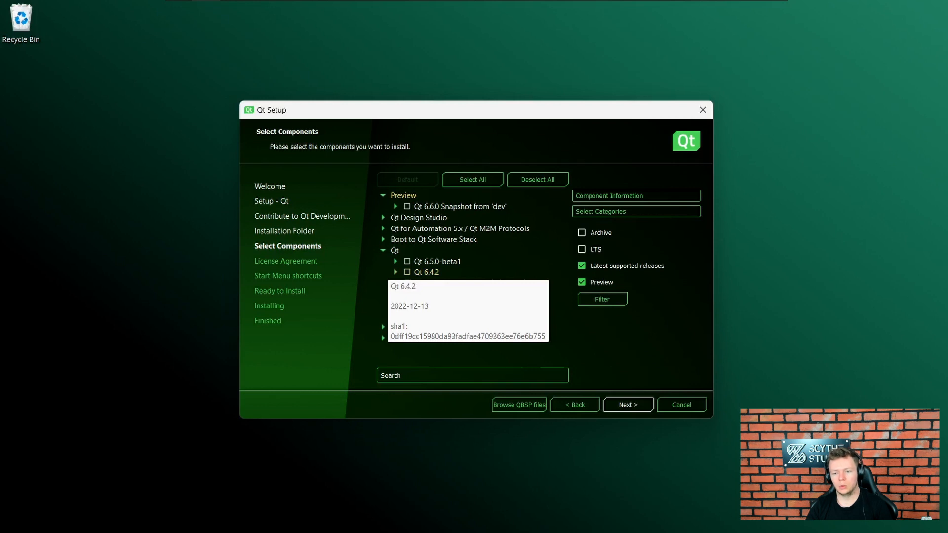
pyautogui.click(395, 273)
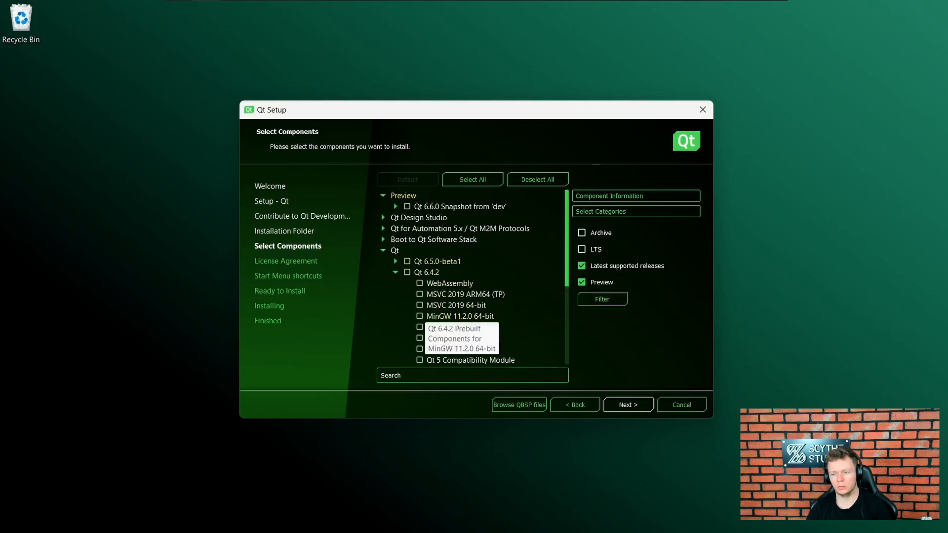
pyautogui.click(419, 316)
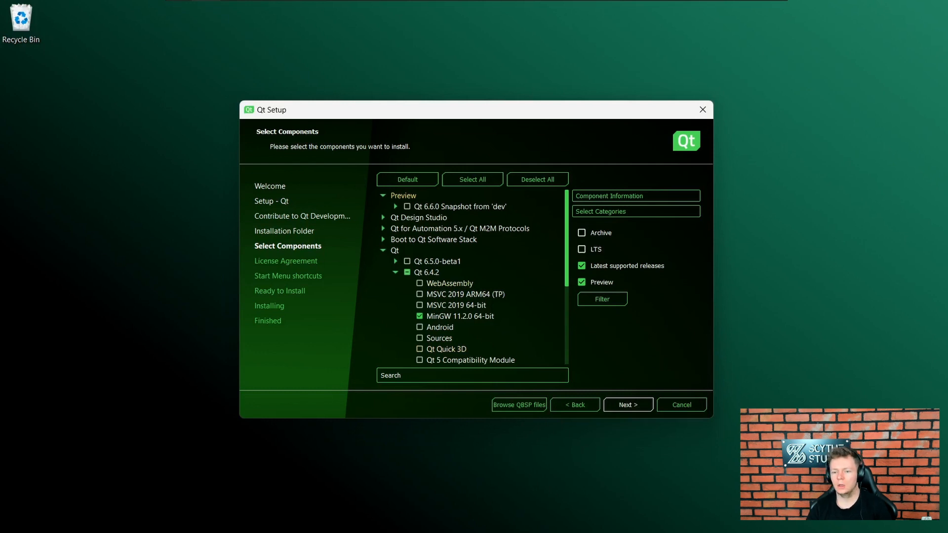
# - Look through Qt 6.4.2's Additional Libraries, add MinGW 11.2.0 64-bit from Developer and Designer Tools, and accept the component selection
pyautogui.scroll(-3, 474, 277)
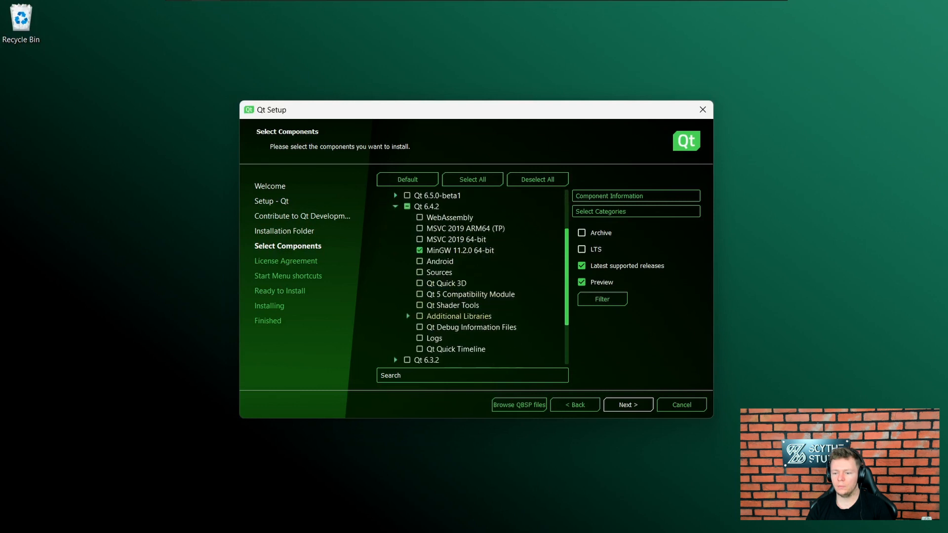
pyautogui.click(408, 316)
pyautogui.scroll(-9, 407, 316)
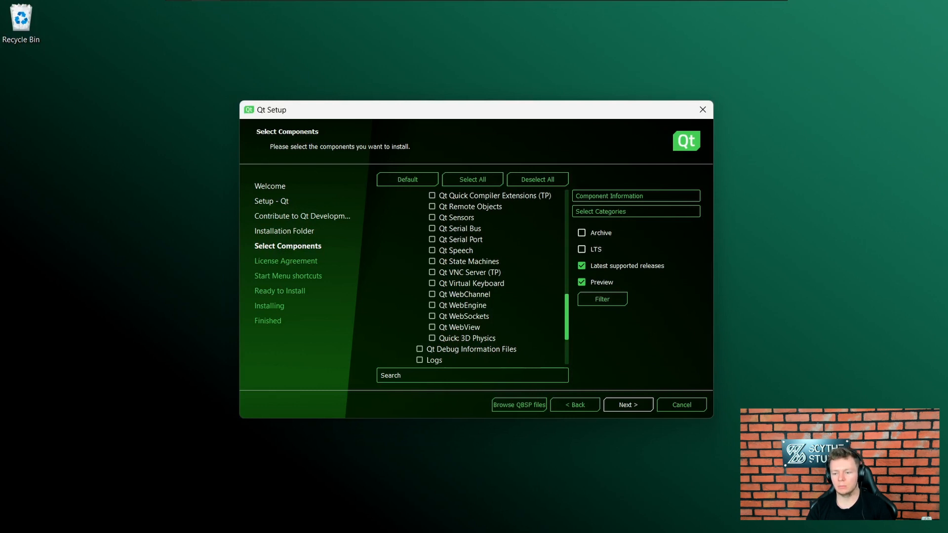
pyautogui.scroll(-3, 472, 276)
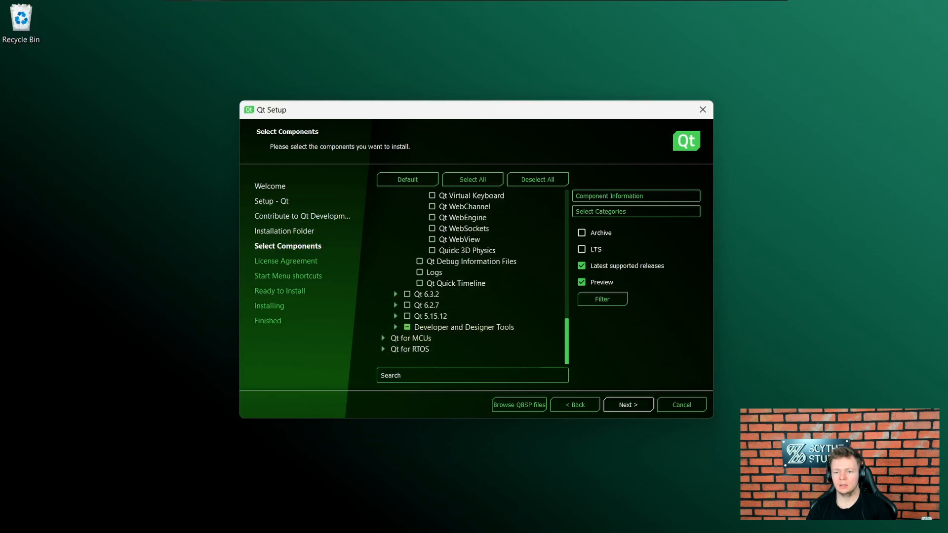
pyautogui.click(396, 327)
pyautogui.scroll(-3, 464, 316)
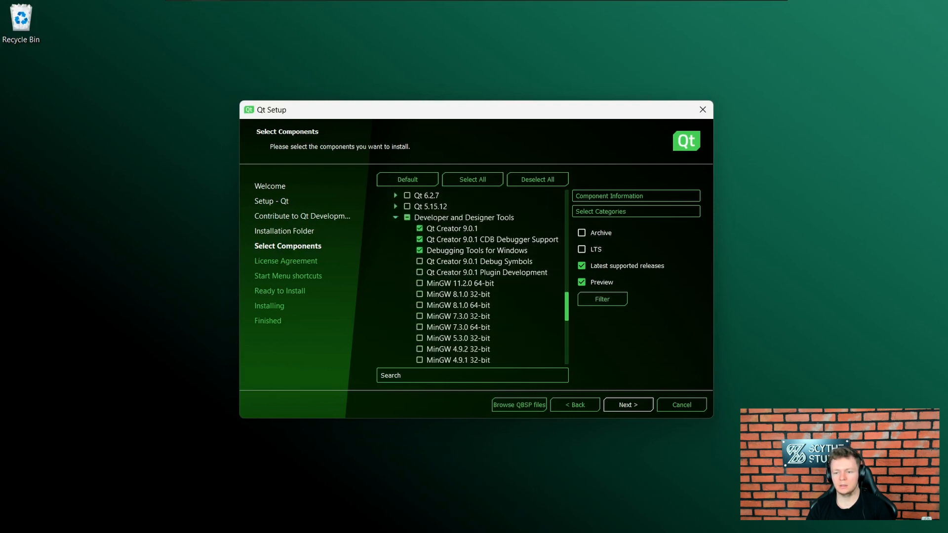
pyautogui.click(419, 283)
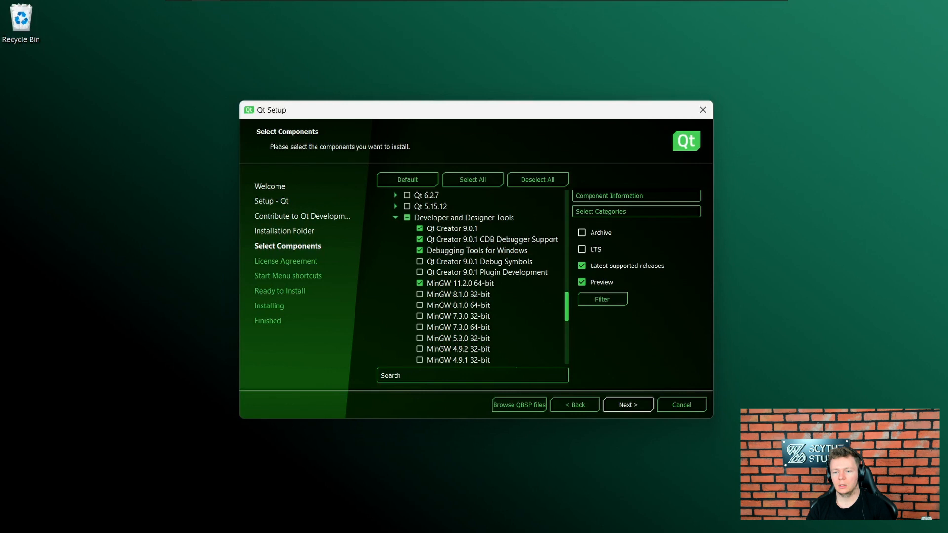
pyautogui.click(628, 404)
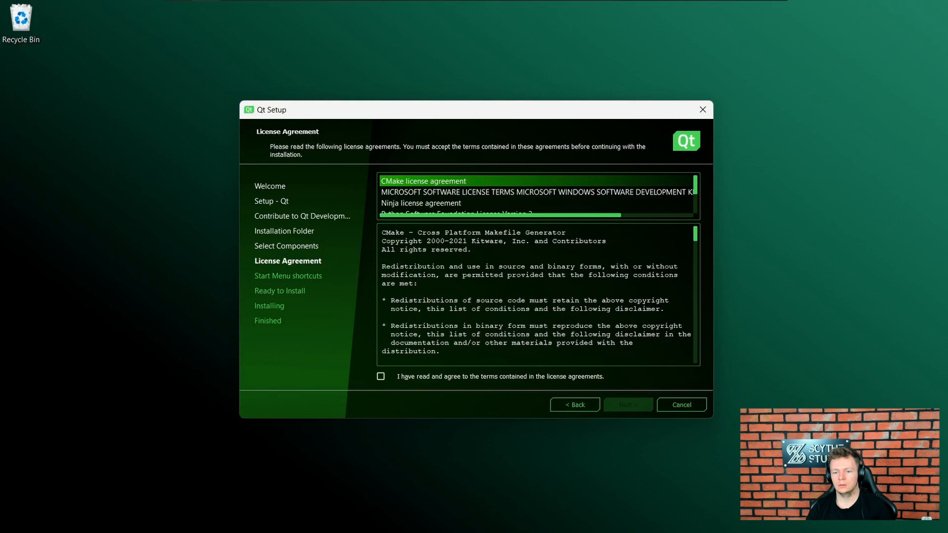
# - Agree to the license terms, keep Qt as the Start Menu folder and start the installation
pyautogui.click(381, 376)
pyautogui.click(628, 405)
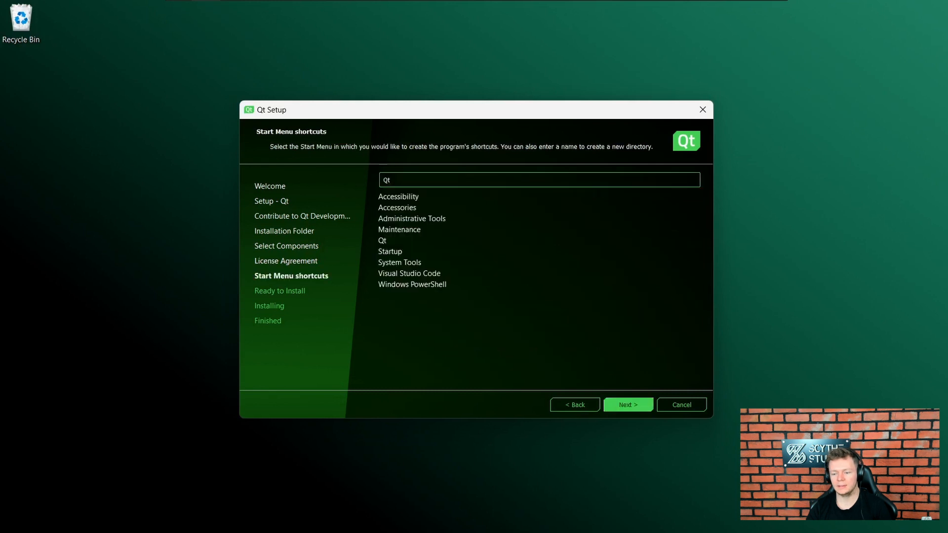
pyautogui.press('Return')
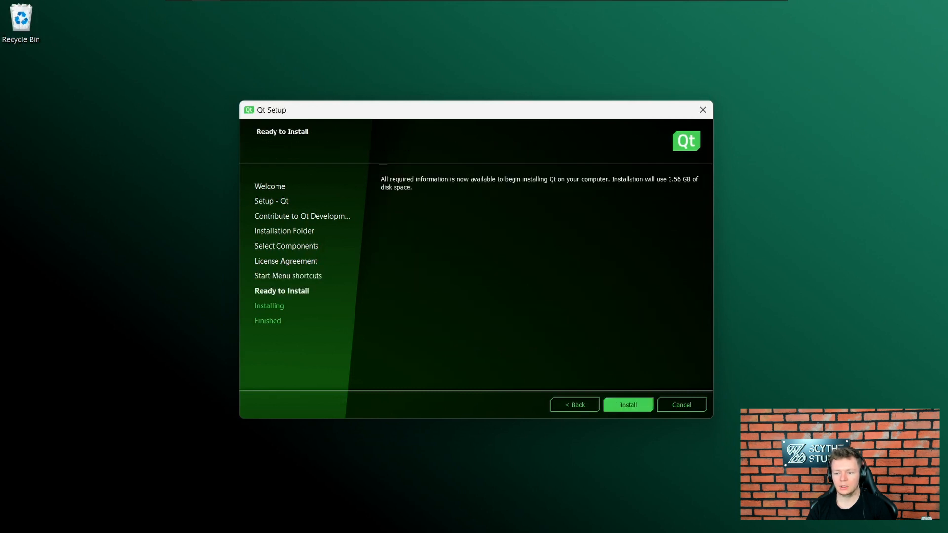
pyautogui.press('Return')
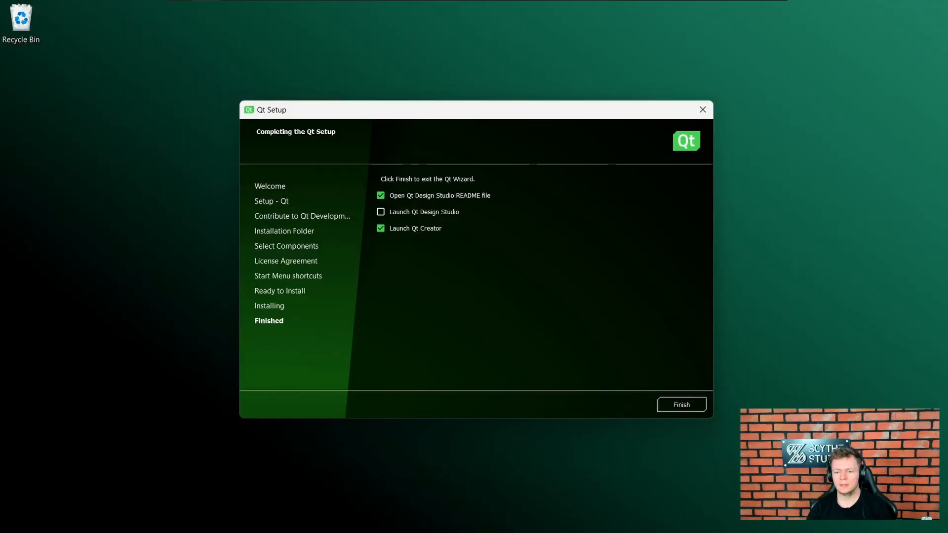
# - Finish the setup with only Qt Creator set to launch, without the Design Studio README, and maximize the Qt Creator window
pyautogui.click(381, 196)
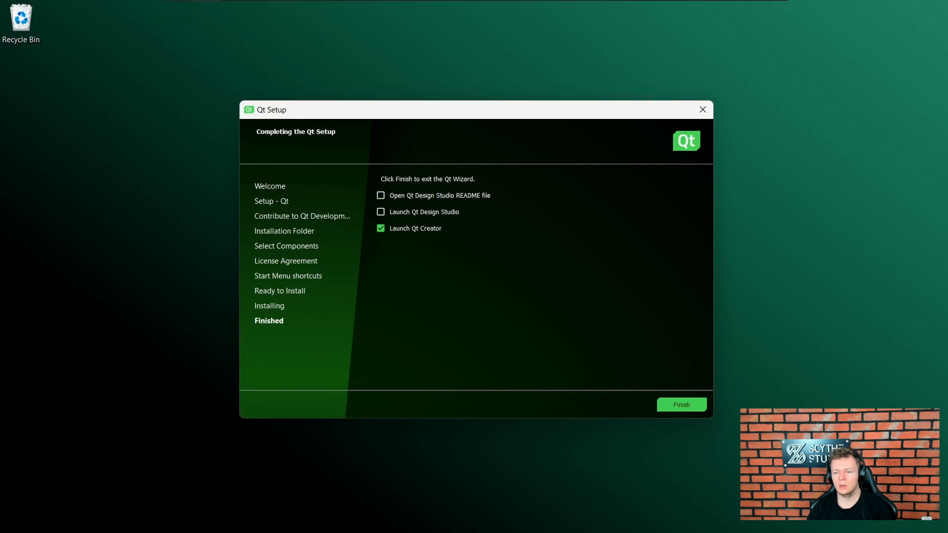
pyautogui.click(682, 405)
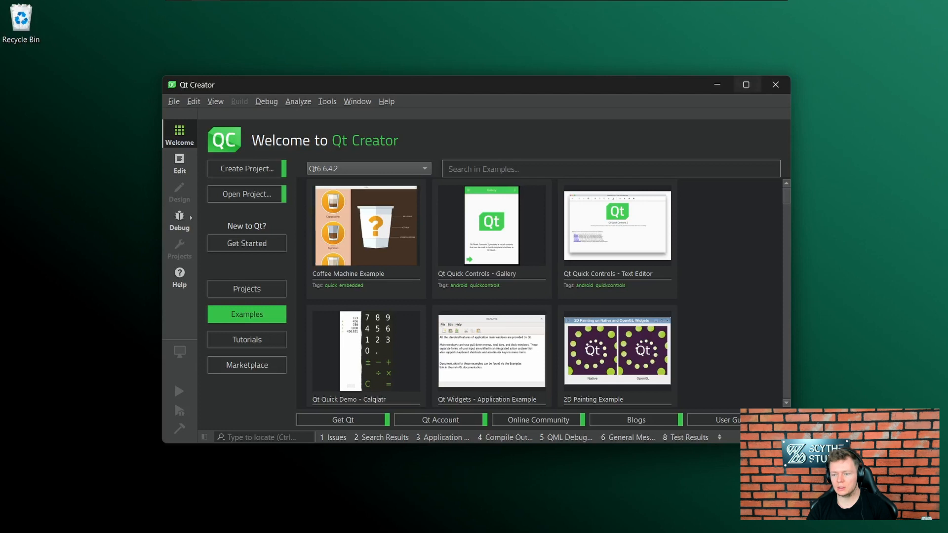
pyautogui.click(747, 84)
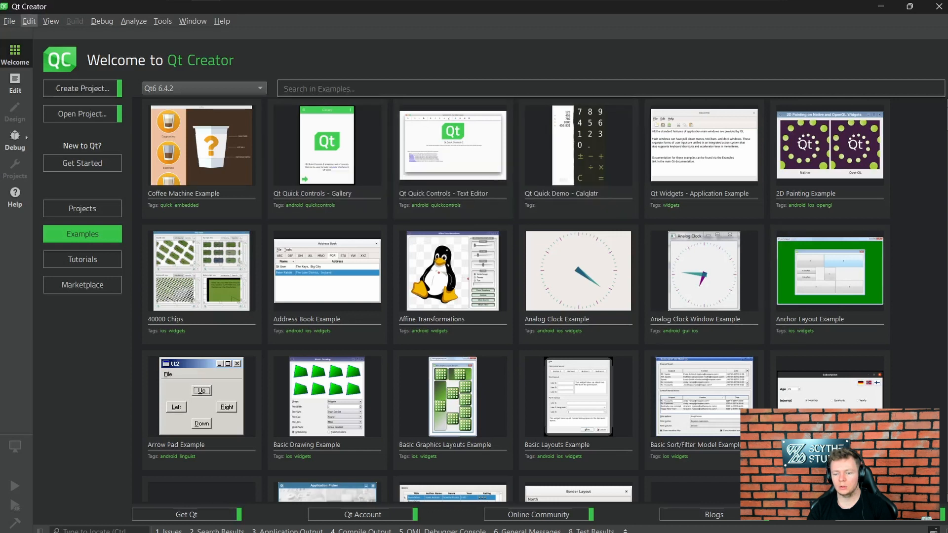
# - Open the preferences and check the auto-detected kits and the registered Qt versions
pyautogui.click(29, 21)
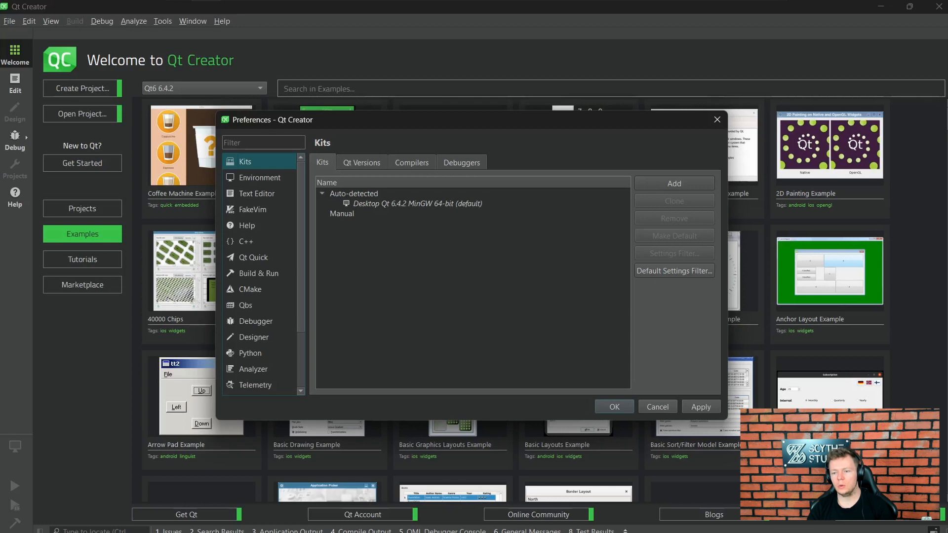
pyautogui.click(362, 162)
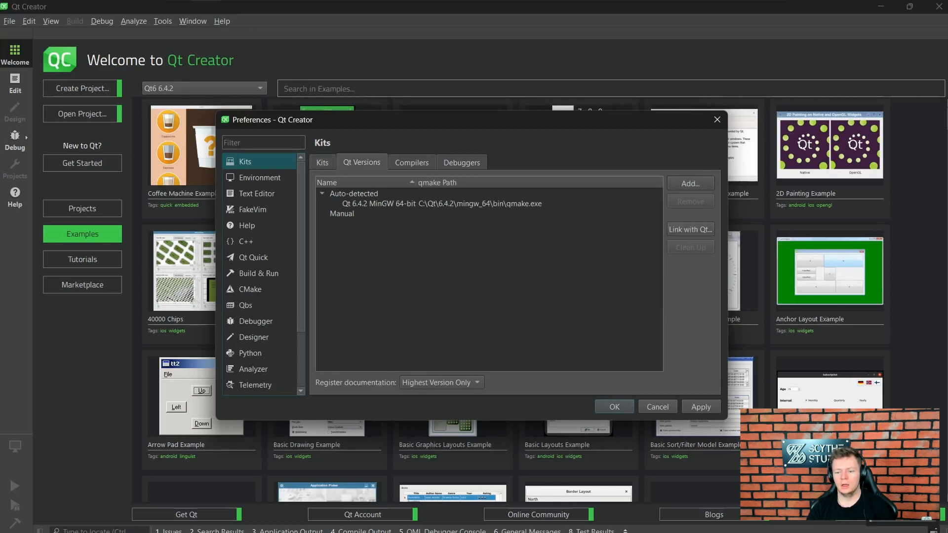
pyautogui.click(323, 162)
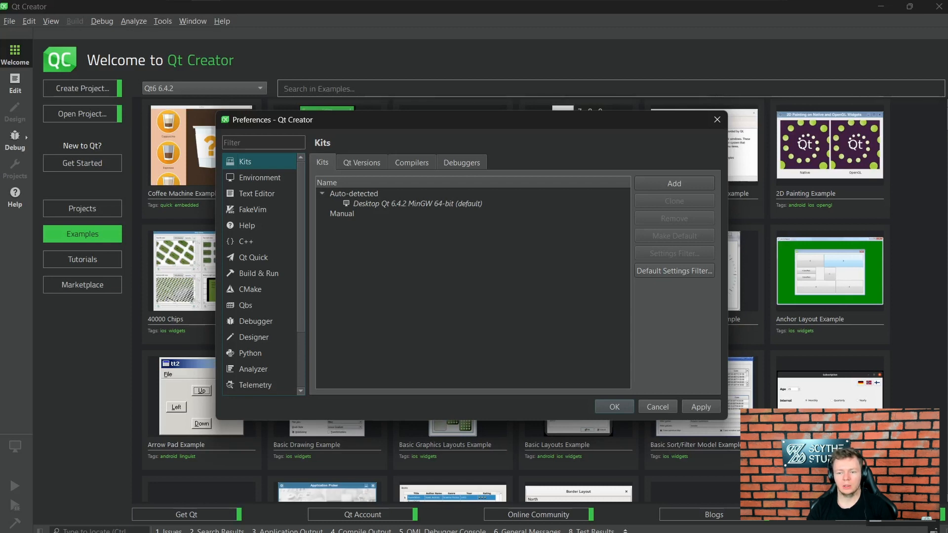
# - Choose Flat Dark as the interface theme in the Environment preferences
pyautogui.click(260, 178)
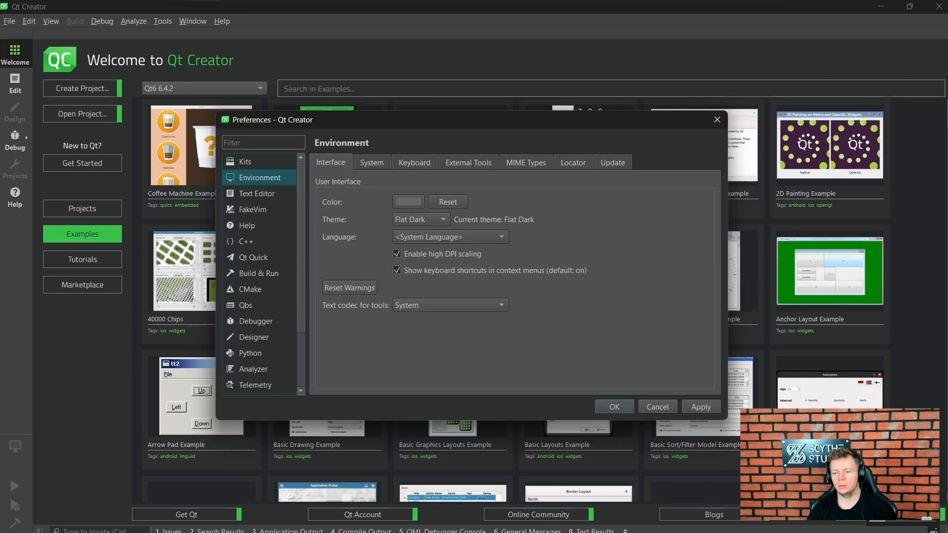
pyautogui.click(421, 219)
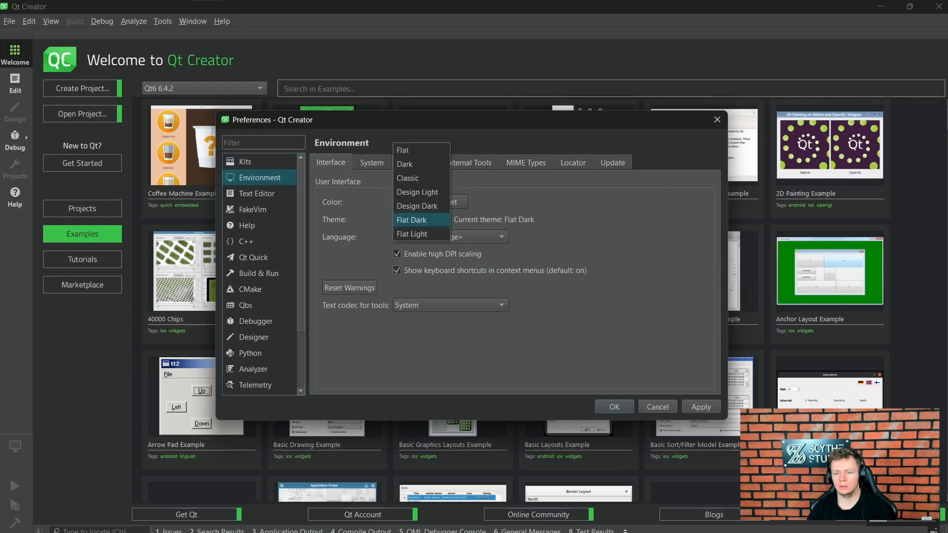
pyautogui.click(421, 220)
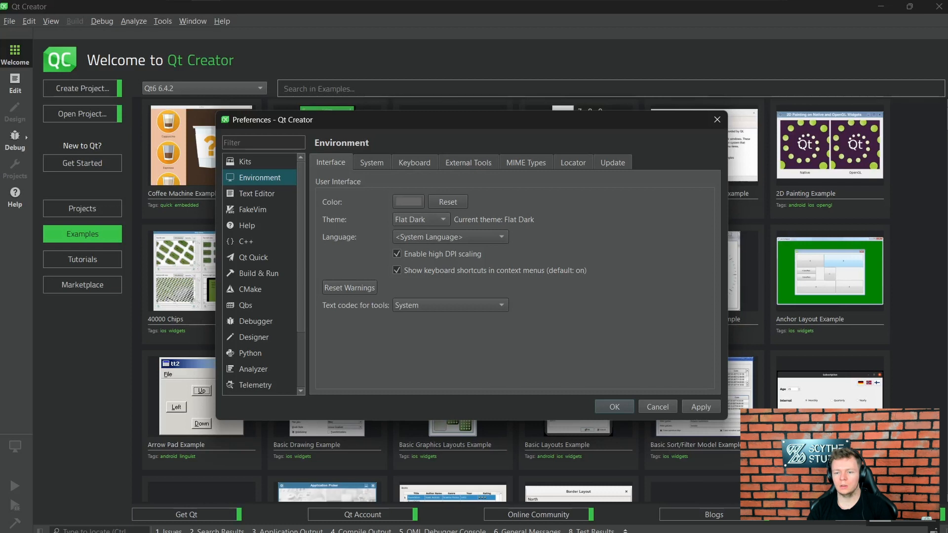
# - Copy the built-in Qt Quick code style under the name "Own Qt style"
pyautogui.click(253, 258)
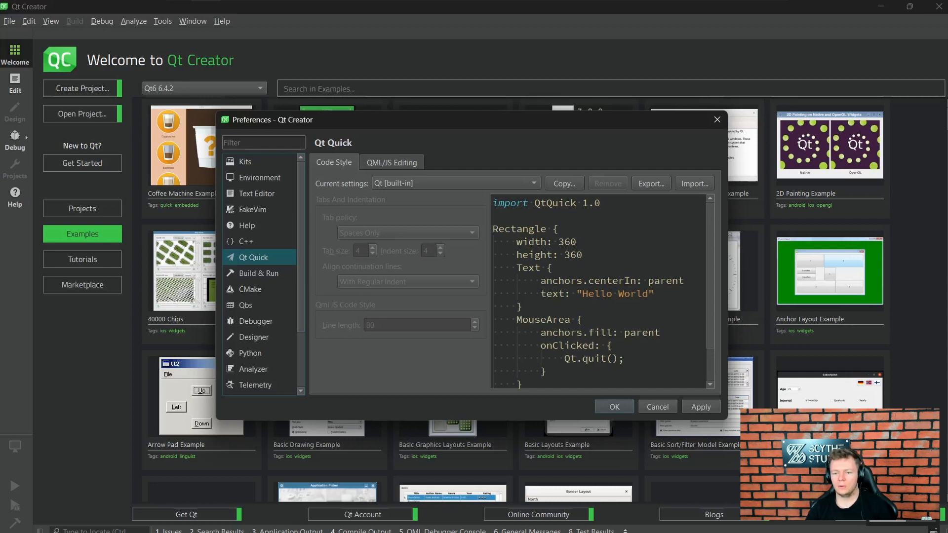
pyautogui.click(564, 183)
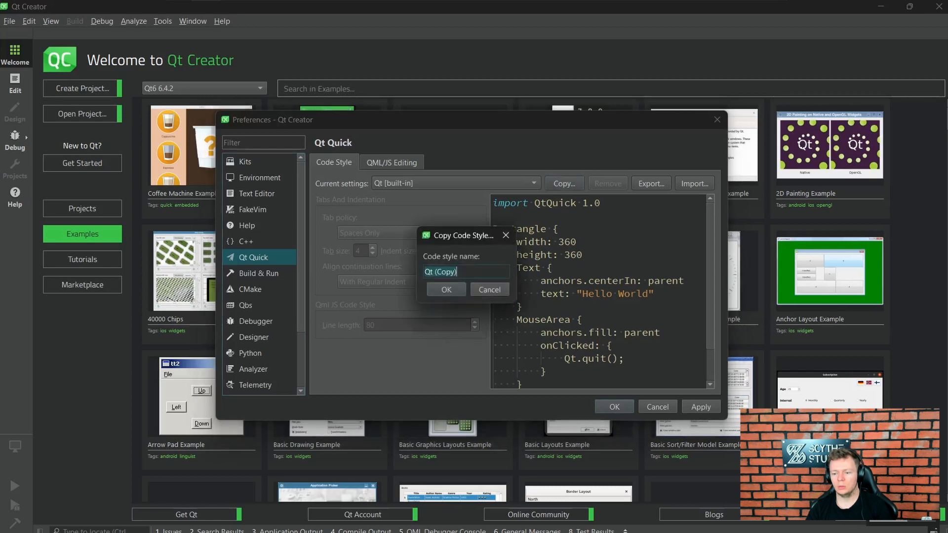
pyautogui.write('Own Qt')
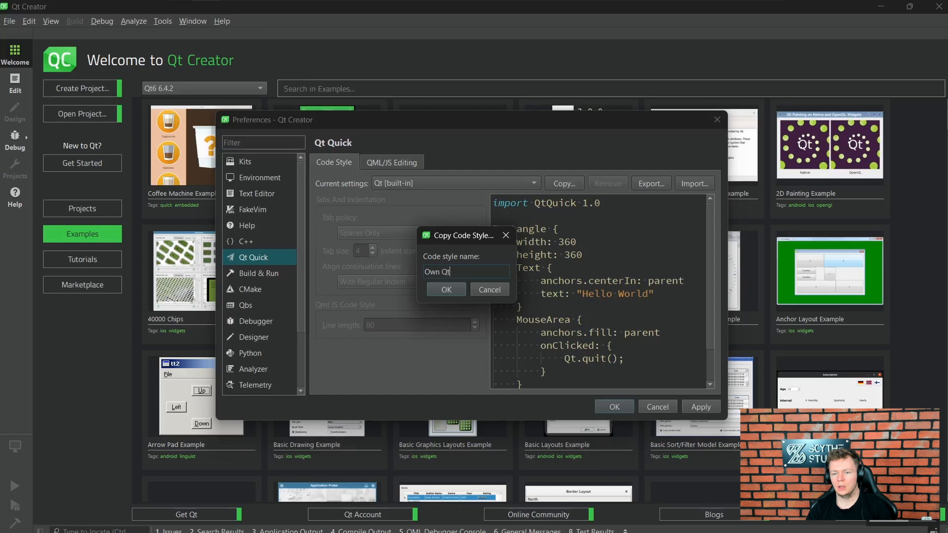
pyautogui.write(' style')
pyautogui.press('Return')
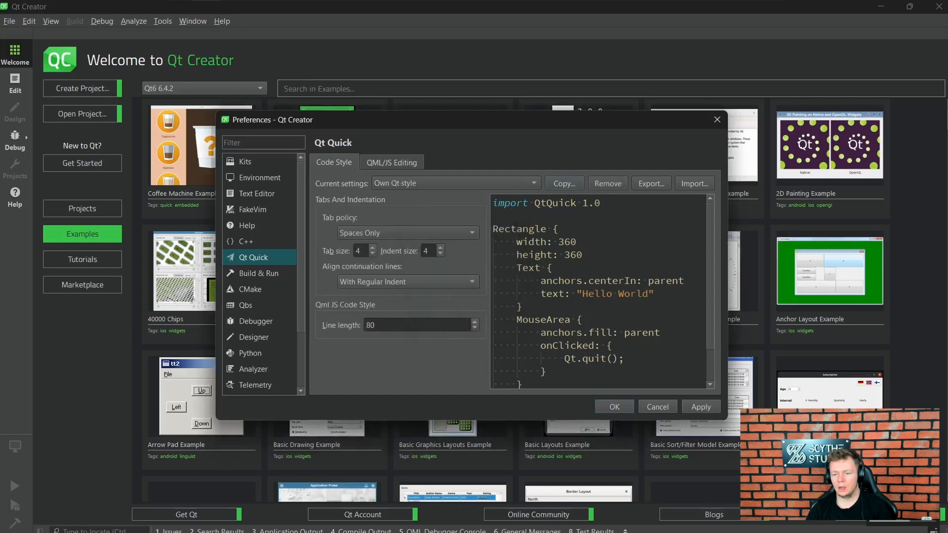
# - Set both the tab size and indent size of the Own Qt style to 2 and apply the change
pyautogui.doubleClick(373, 254)
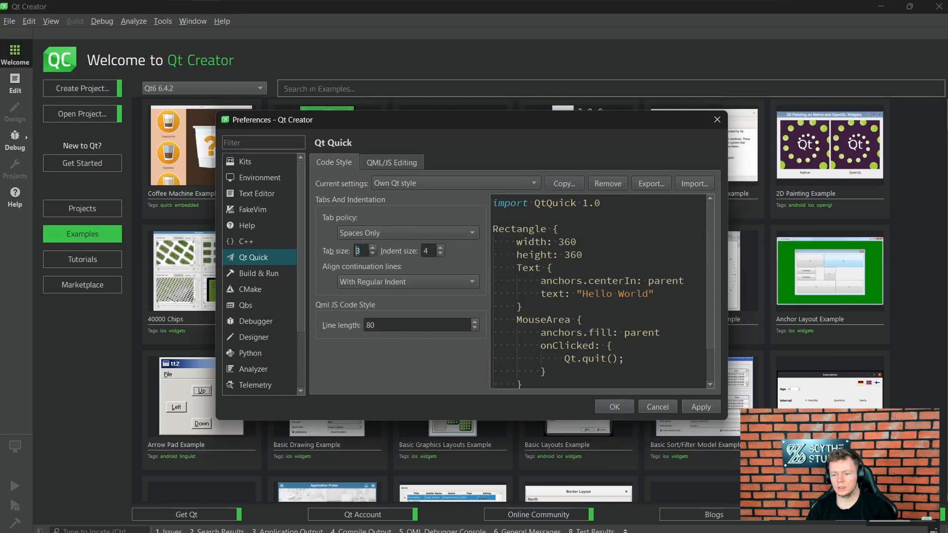
pyautogui.doubleClick(441, 253)
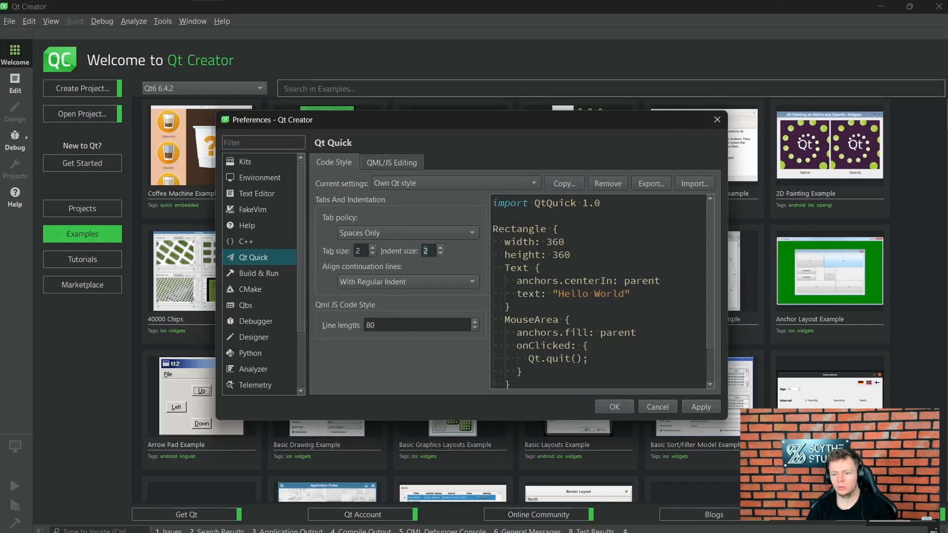
pyautogui.click(701, 407)
# - Enable QML/JS auto format on file save, restricted to files in the current project, apply it and close the preferences
pyautogui.click(392, 163)
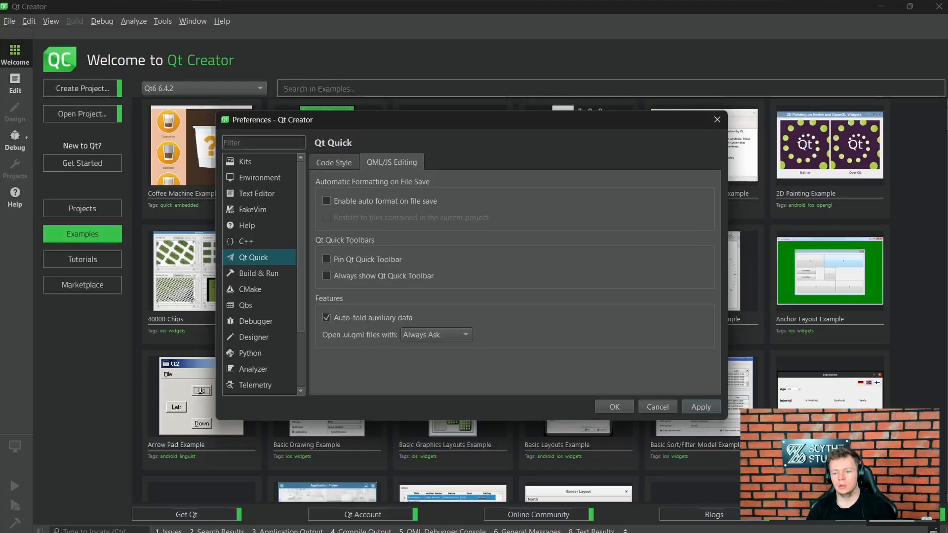
pyautogui.click(327, 201)
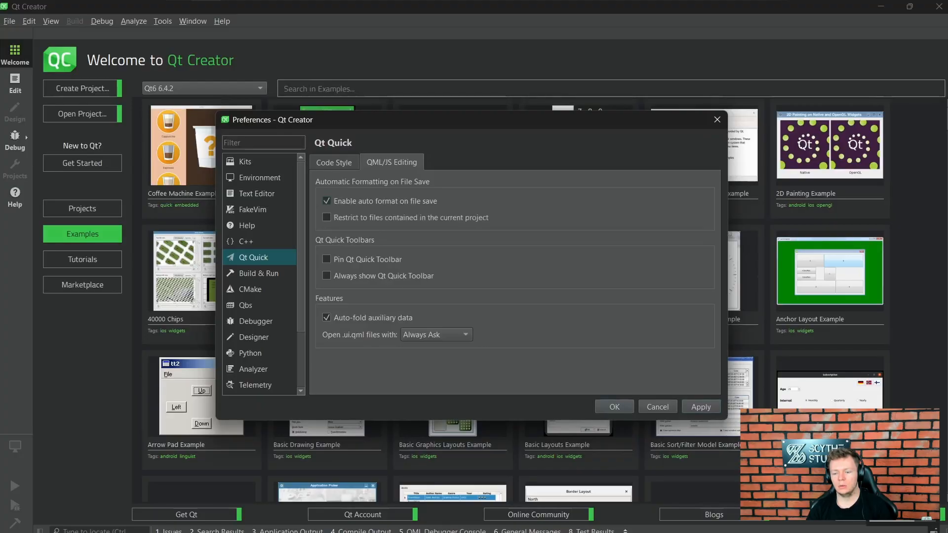
pyautogui.click(327, 217)
pyautogui.click(702, 407)
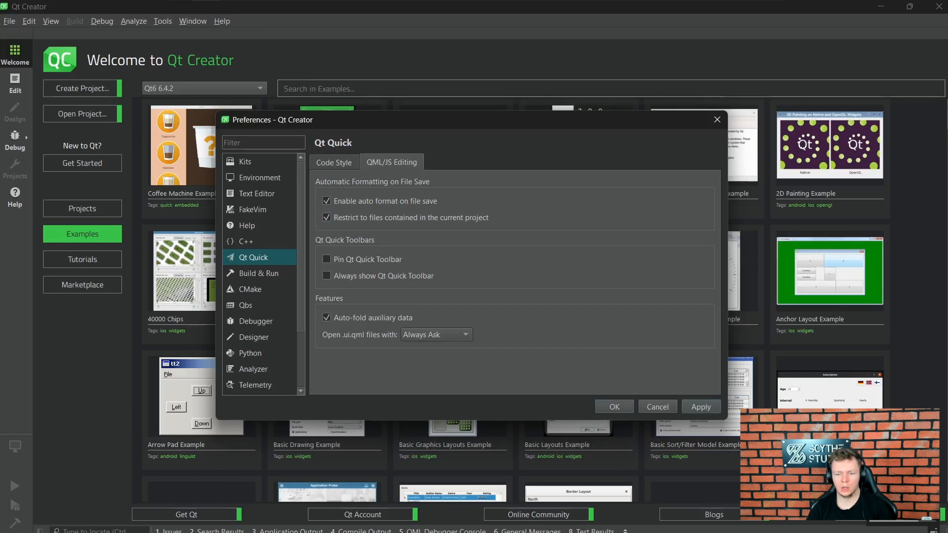
pyautogui.click(717, 120)
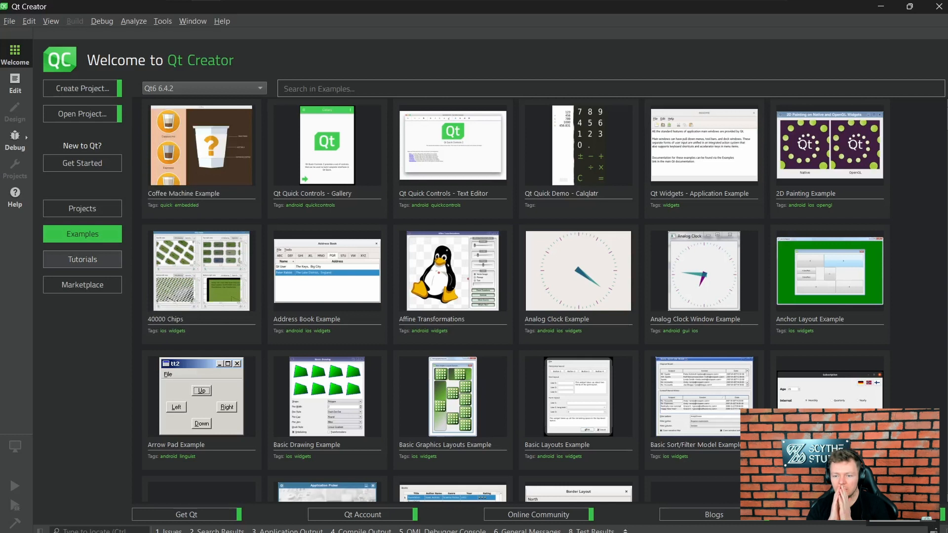
# - Look through the tutorials, the sessions and projects overview and the Qt Creator Manual, and return to the welcome page
pyautogui.click(82, 260)
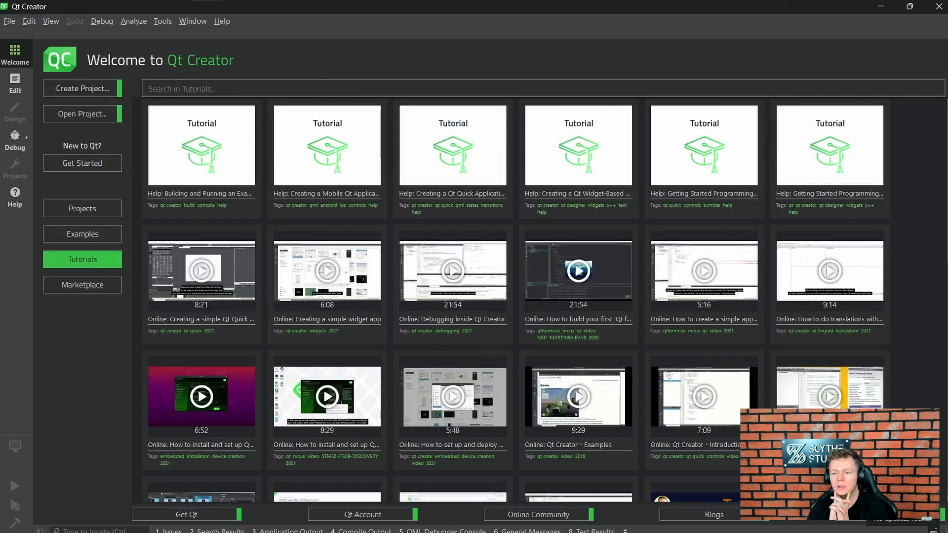
pyautogui.click(82, 208)
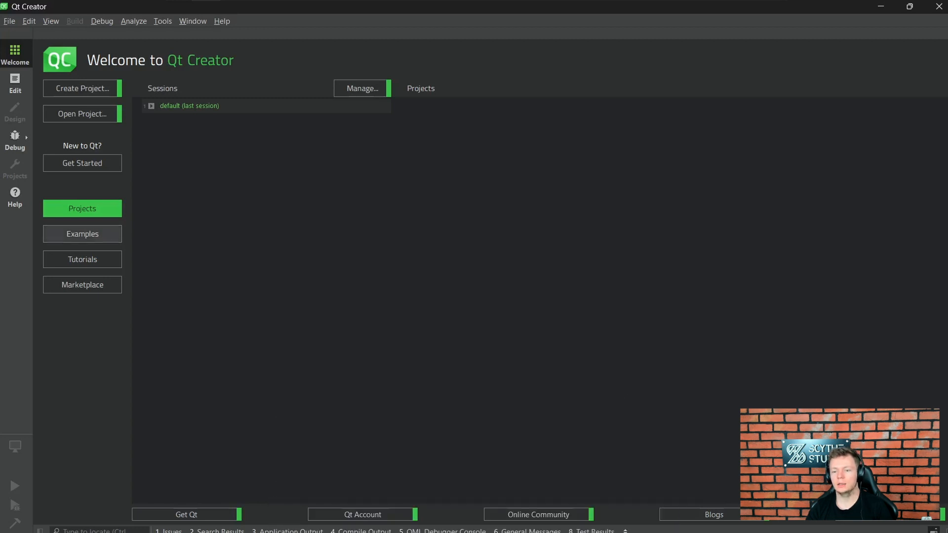
pyautogui.click(15, 197)
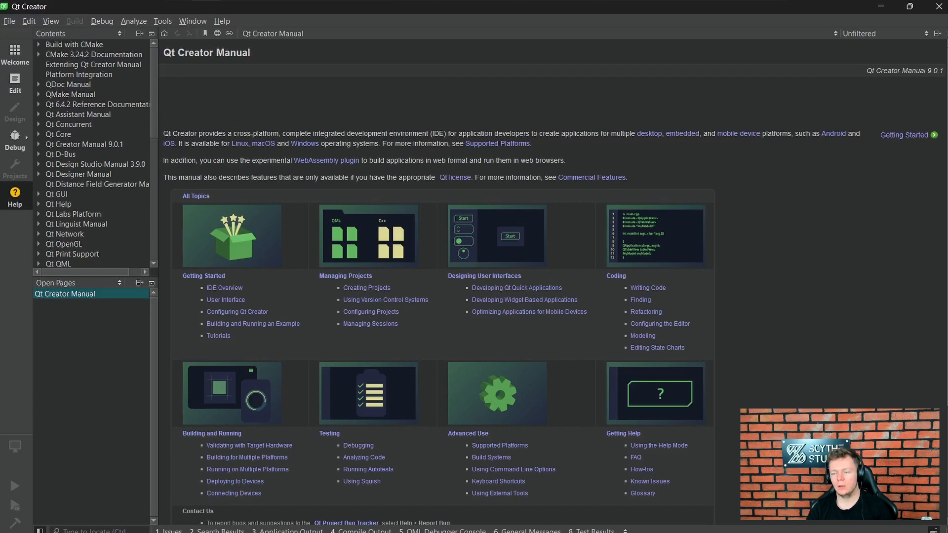
pyautogui.click(15, 54)
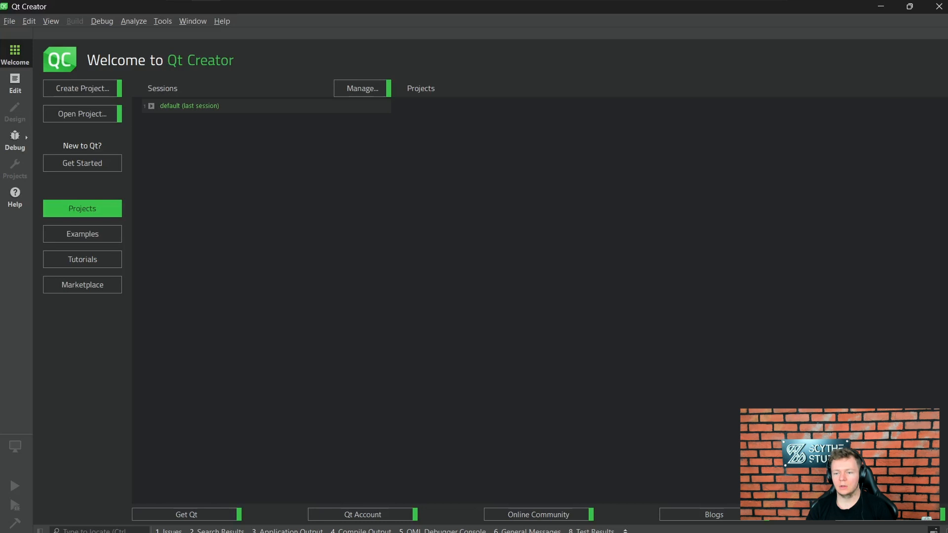
# - Start a new project from the Qt Quick Application template
pyautogui.click(82, 88)
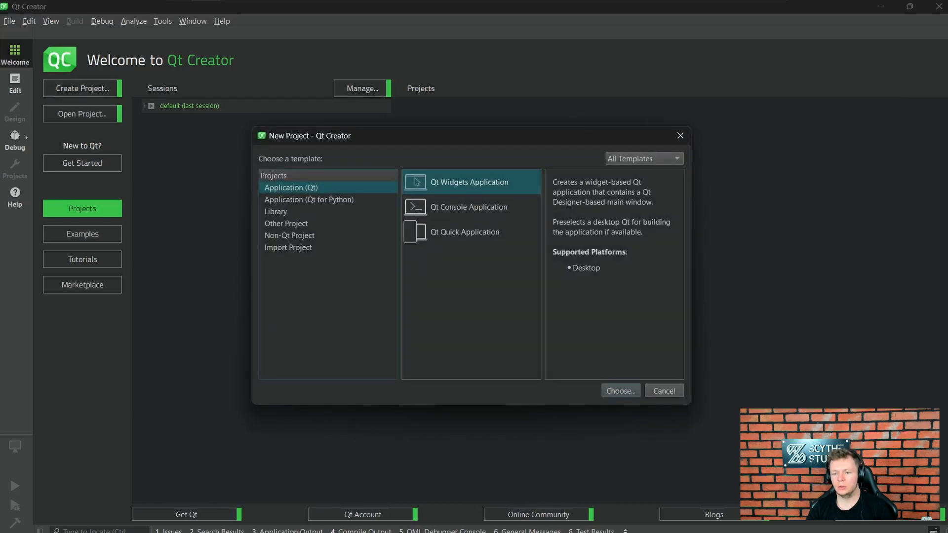
pyautogui.click(465, 232)
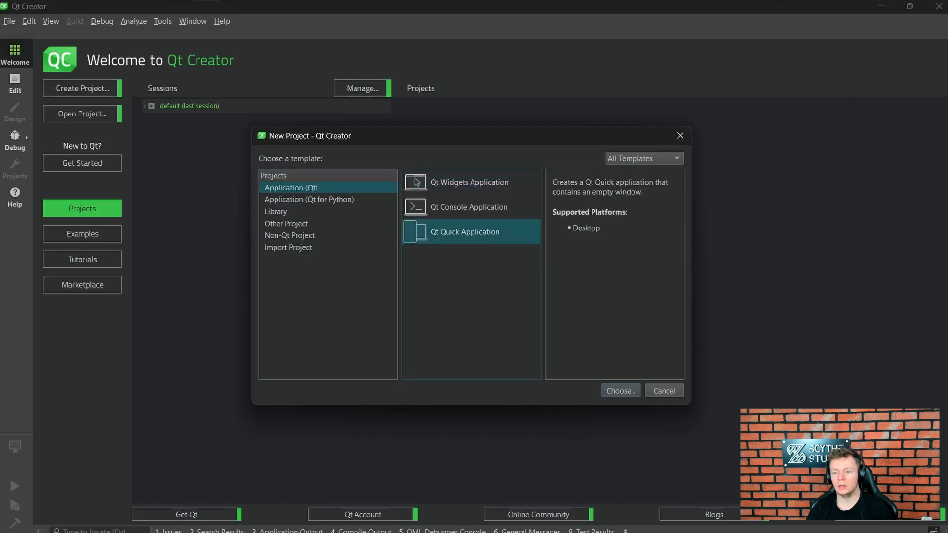
pyautogui.press('Return')
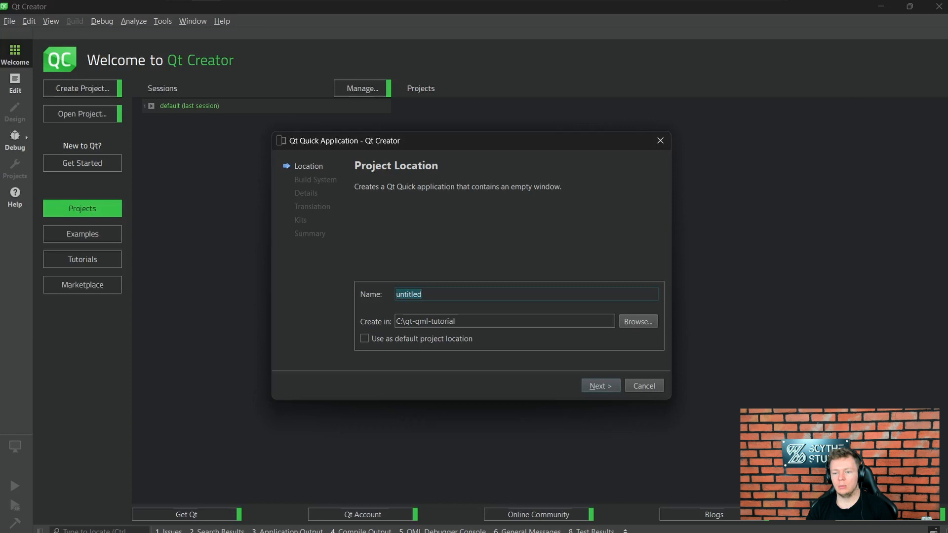
# - Name the project 2-qt-creator-test and make C:\qt-qml-tutorial the default project location
pyautogui.click(365, 339)
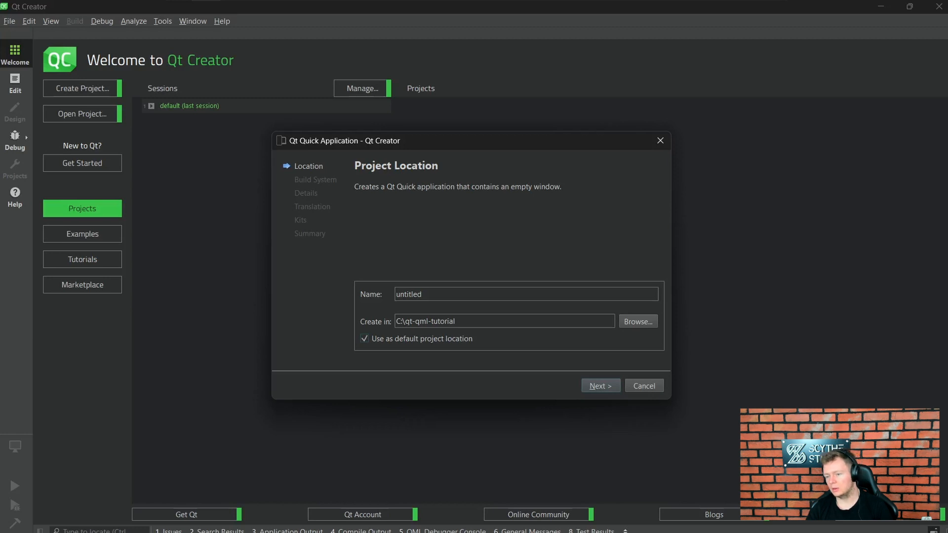
pyautogui.doubleClick(424, 295)
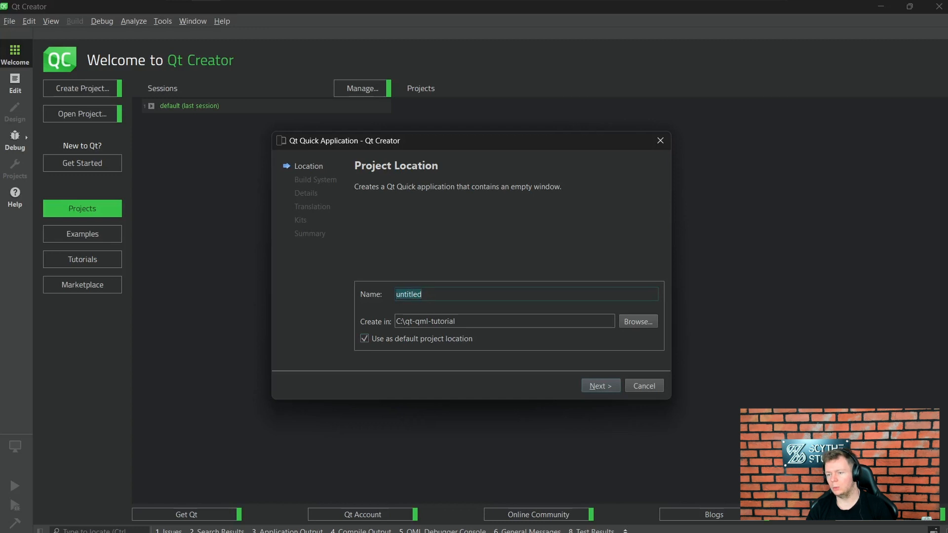
pyautogui.write('2-qt-creator-test')
pyautogui.press('Return')
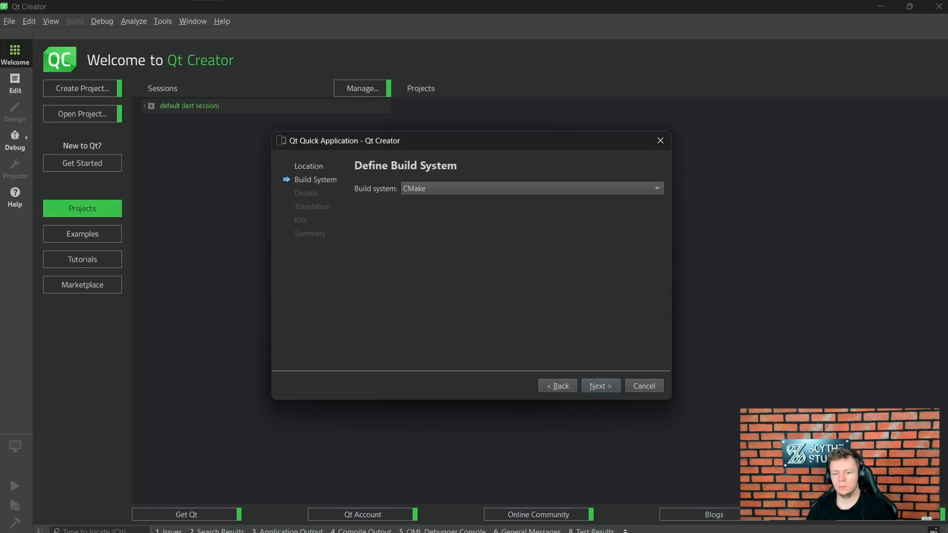
# - Create the project with CMake, minimum Qt 6.2, no translation, the Desktop Qt 6.4.2 MinGW 64-bit kit and no version control
pyautogui.press('Return')
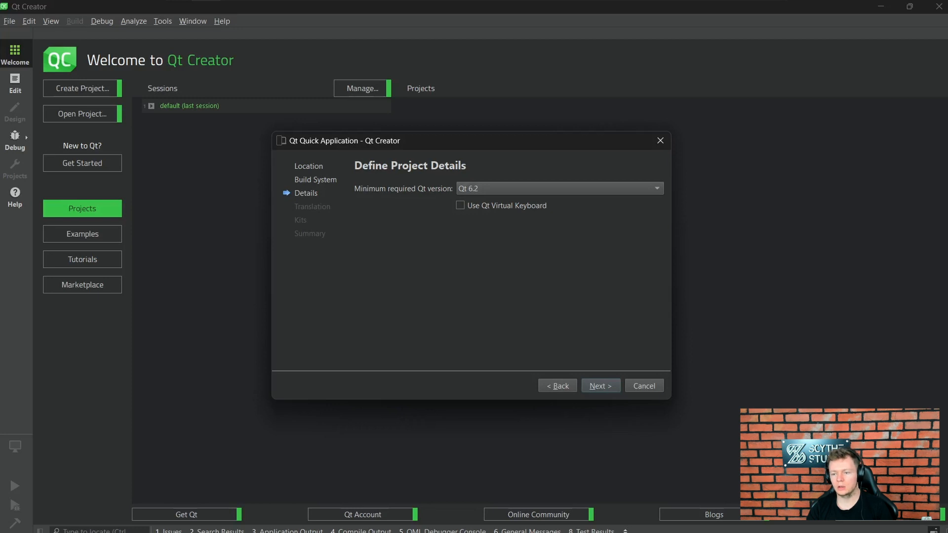
pyautogui.press('Return')
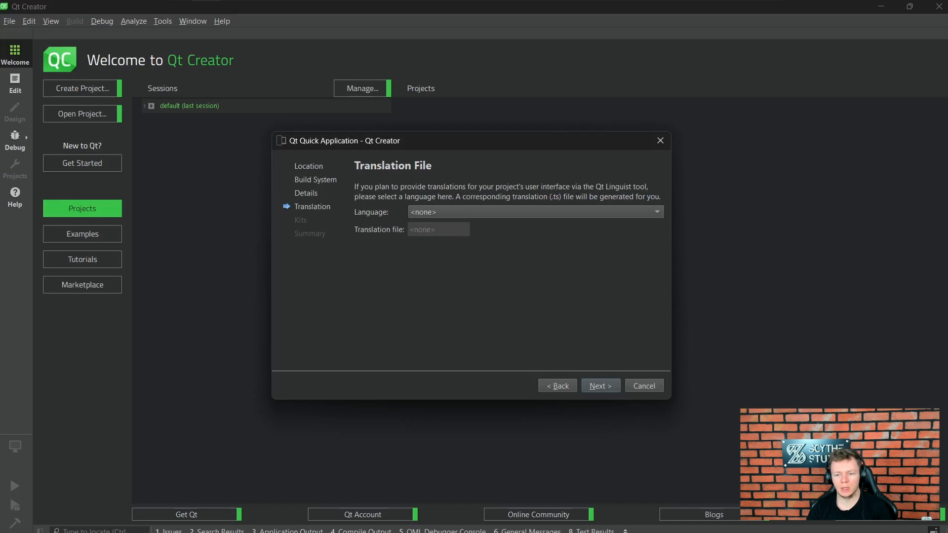
pyautogui.press('Return')
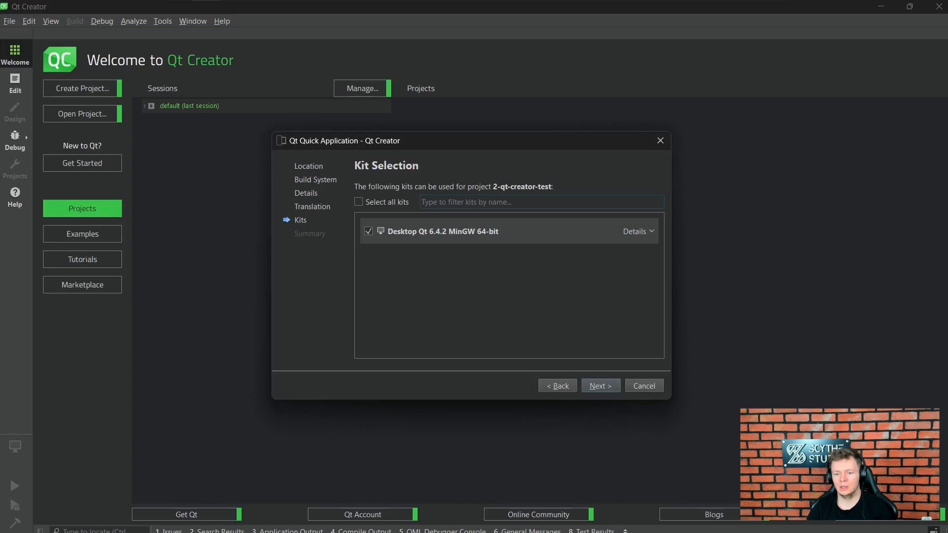
pyautogui.press('Return')
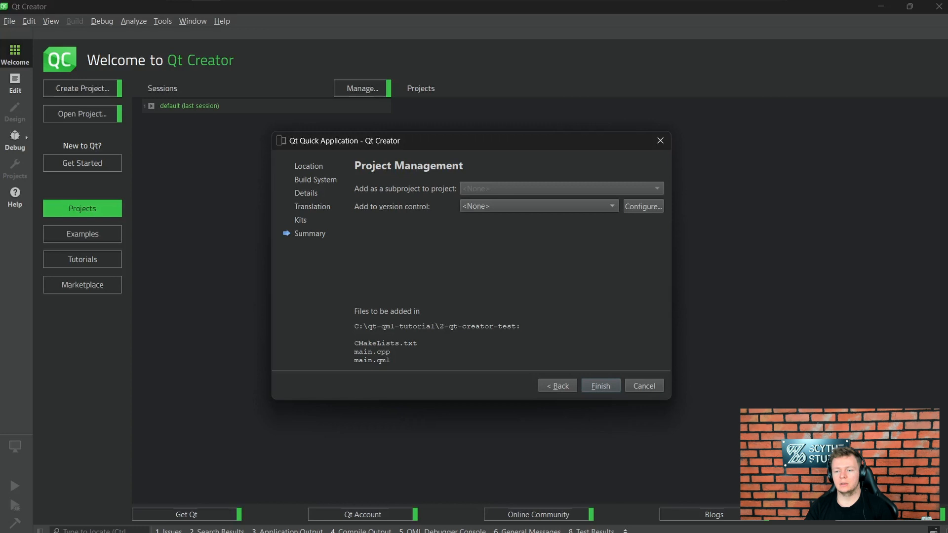
pyautogui.press('Return')
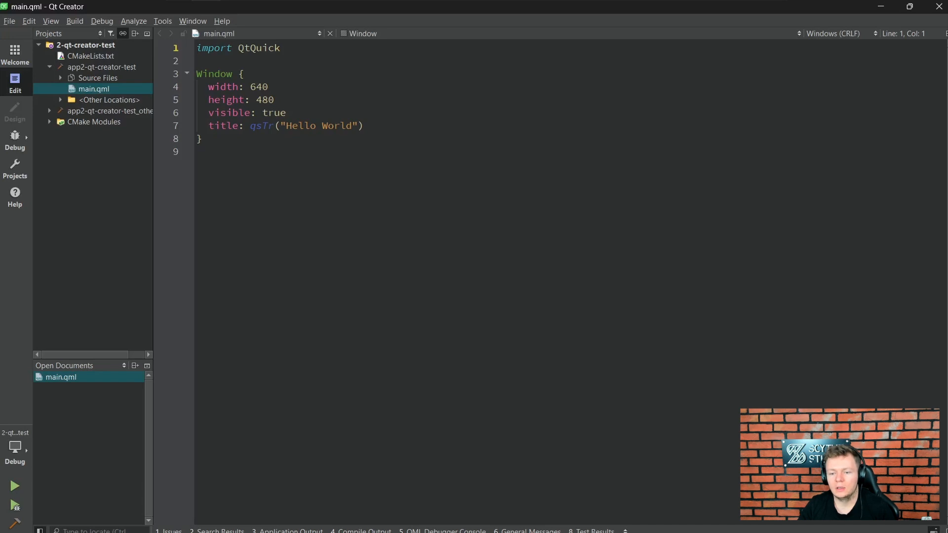
# - Examine CMakeLists.txt, main.qml and the project's CMake build settings, and return to the main.qml editor
pyautogui.doubleClick(91, 56)
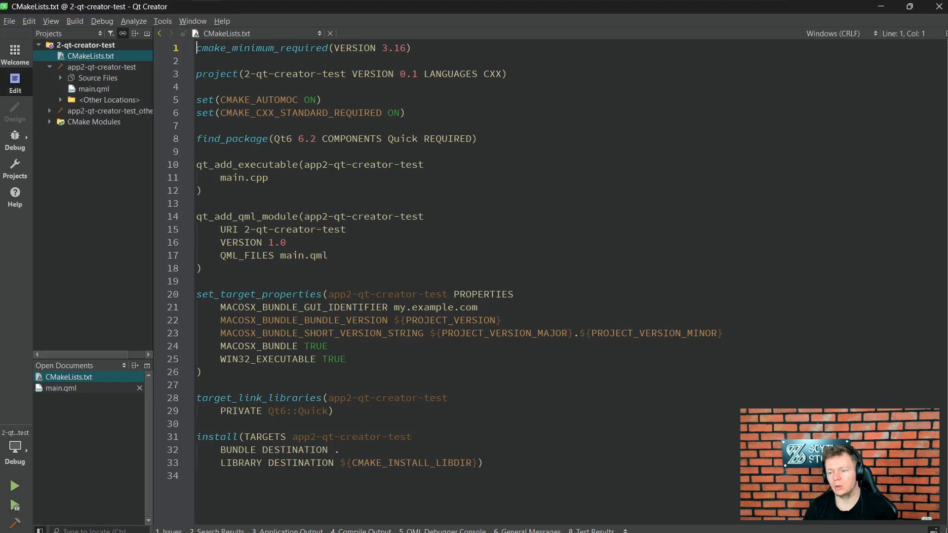
pyautogui.click(74, 388)
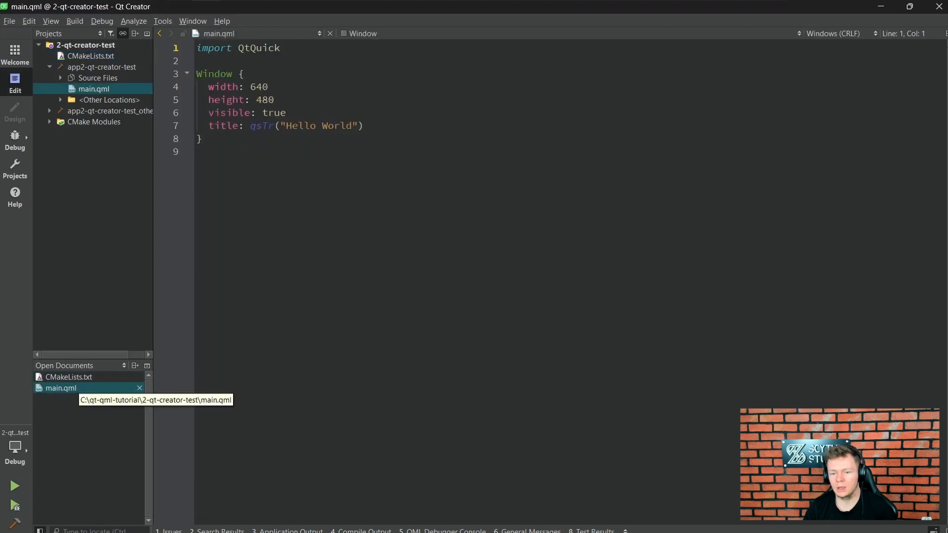
pyautogui.click(15, 169)
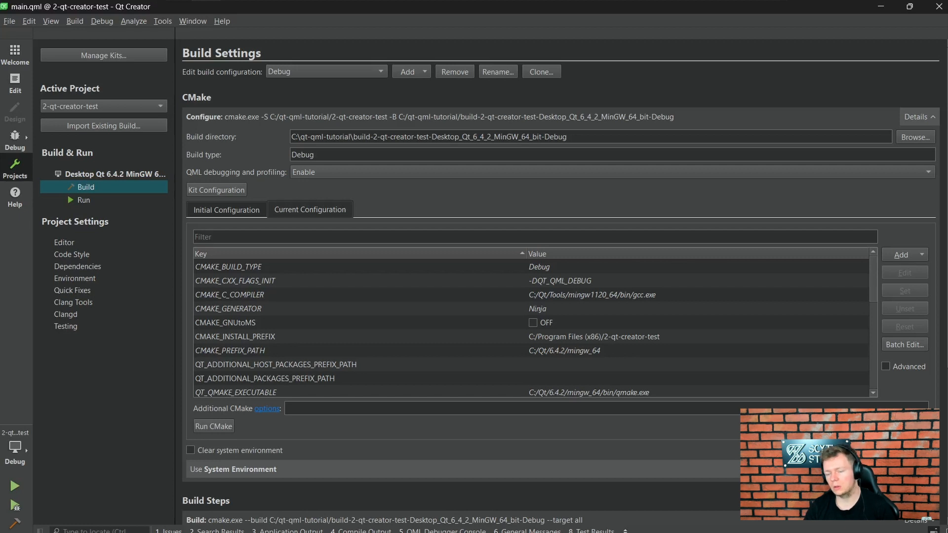
pyautogui.scroll(-10, 543, 297)
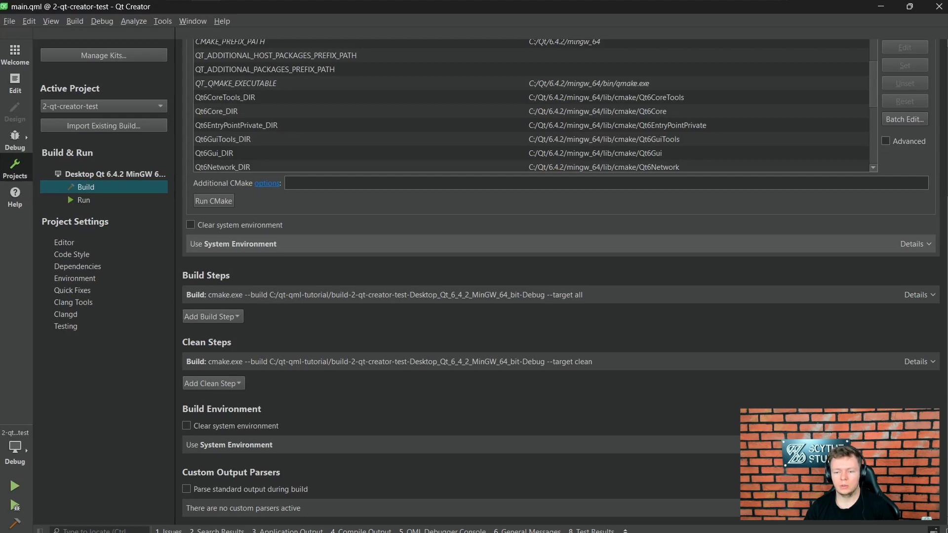
pyautogui.hotkey('ctrl', '2')
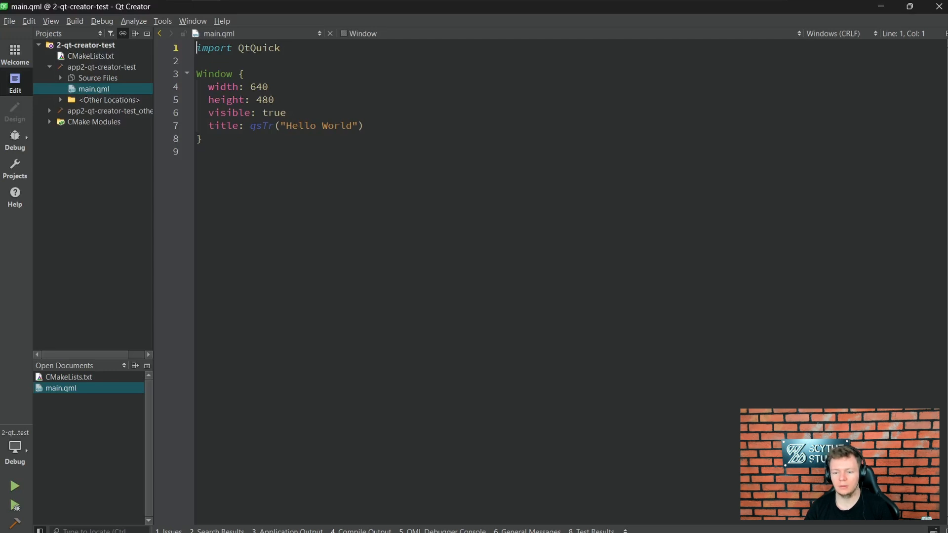
# - Zoom the main.qml code in and out, ending at the original text size
pyautogui.click(197, 152)
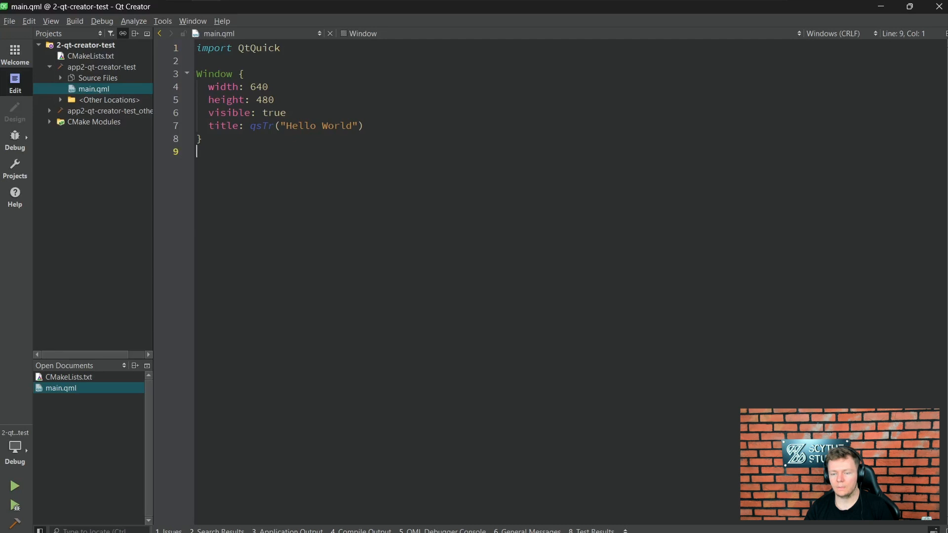
pyautogui.hotkey('ctrl', '+')
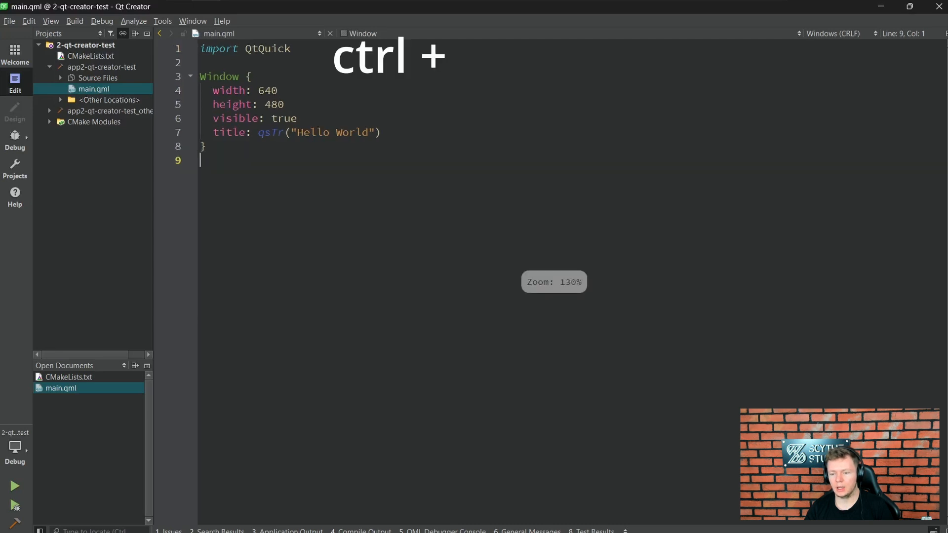
pyautogui.hotkey('ctrl', '-')
pyautogui.hotkey('ctrl', '-')
pyautogui.hotkey('ctrl', '-')
pyautogui.hotkey('ctrl', '+')
pyautogui.hotkey('ctrl', '+')
pyautogui.hotkey('ctrl', '+')
pyautogui.hotkey('ctrl', '-')
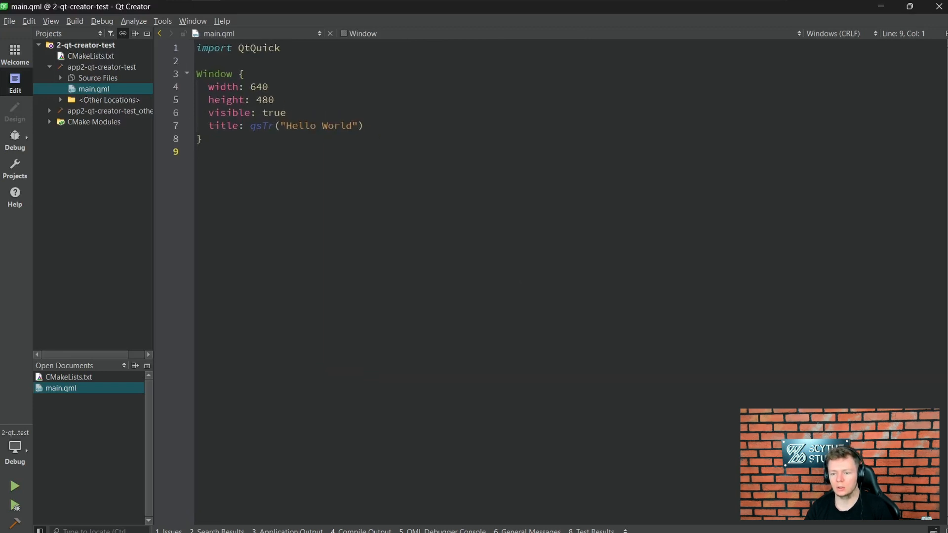
pyautogui.hotkey('ctrl', '-')
pyautogui.hotkey('ctrl', '-')
pyautogui.hotkey('ctrl', '-')
pyautogui.hotkey('ctrl', '+')
pyautogui.hotkey('ctrl', '+')
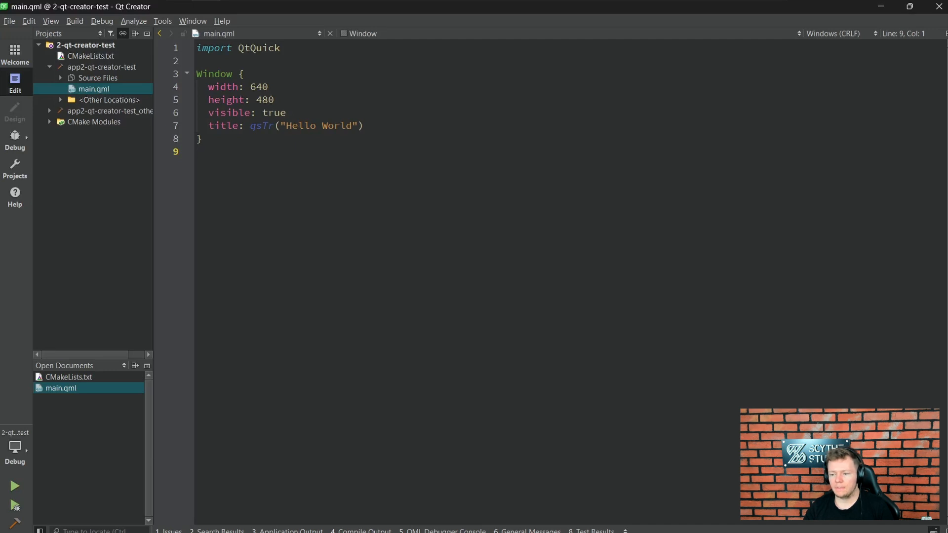
# - Split the editor side by side with main.qml open in both views
pyautogui.click(945, 33)
pyautogui.click(894, 60)
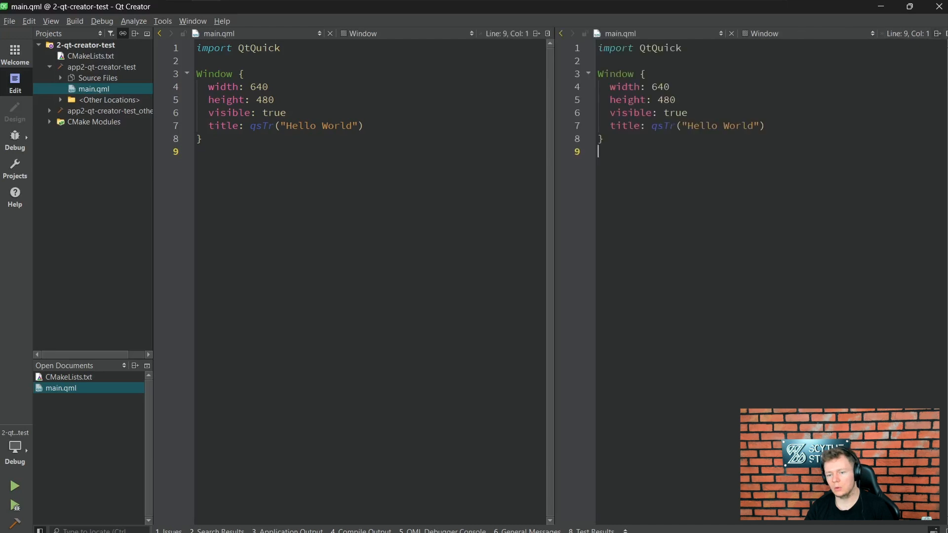
# - Open main.cpp from Source Files in the second editor view, and remove the split to keep only main.qml displayed
pyautogui.doubleClick(101, 78)
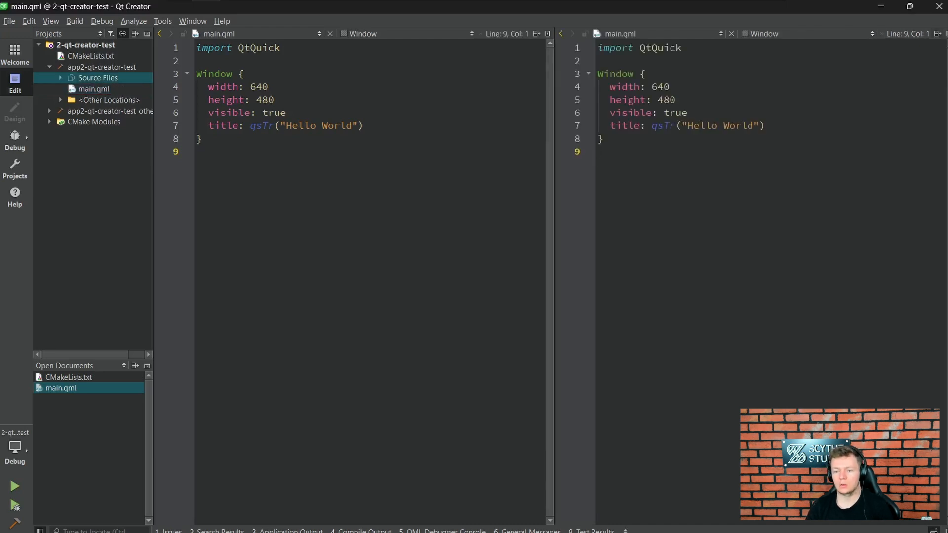
pyautogui.click(112, 89)
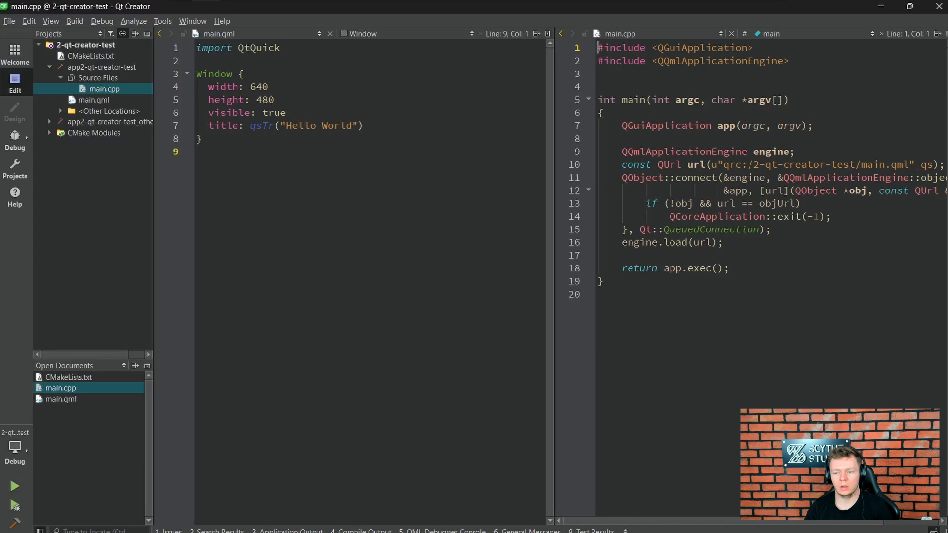
pyautogui.click(946, 34)
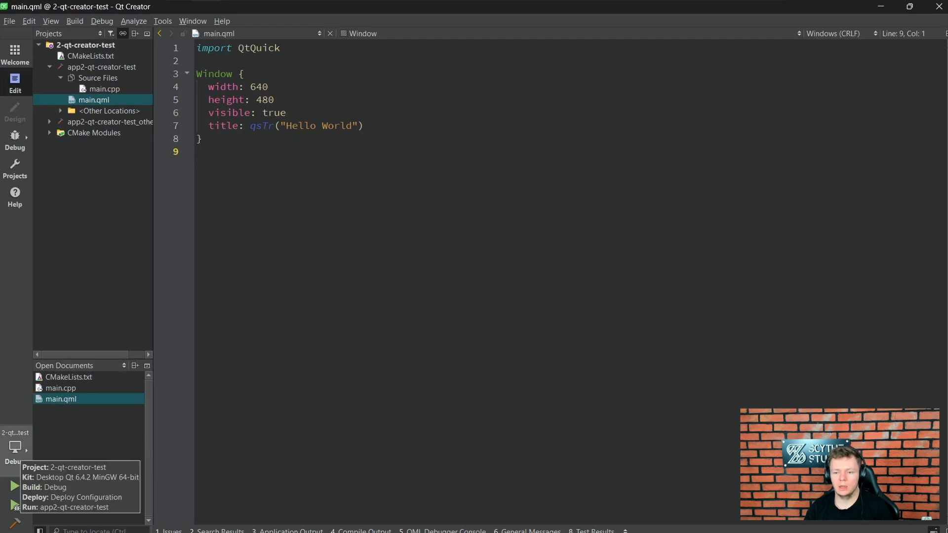
# - Run the project with the Debug build configuration kept, and close the Hello World application window
pyautogui.click(15, 447)
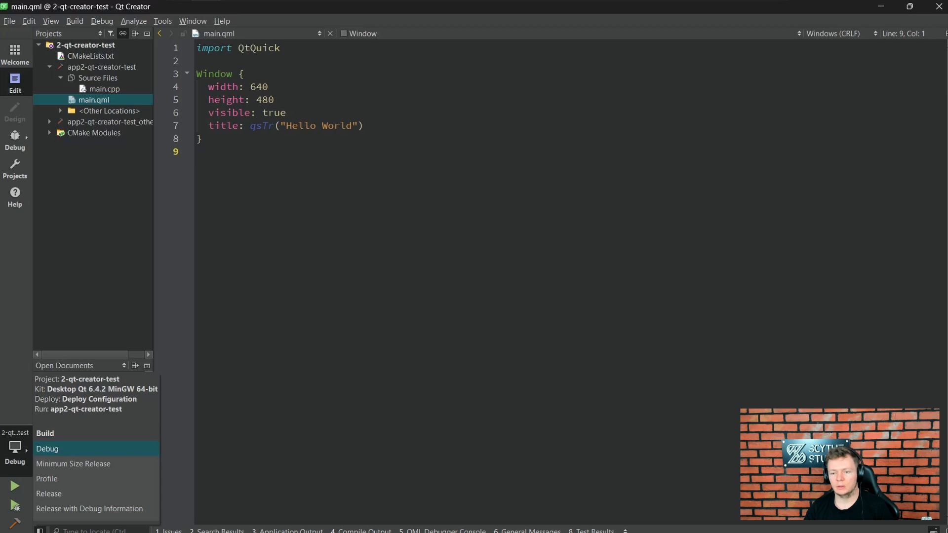
pyautogui.click(14, 448)
pyautogui.click(14, 487)
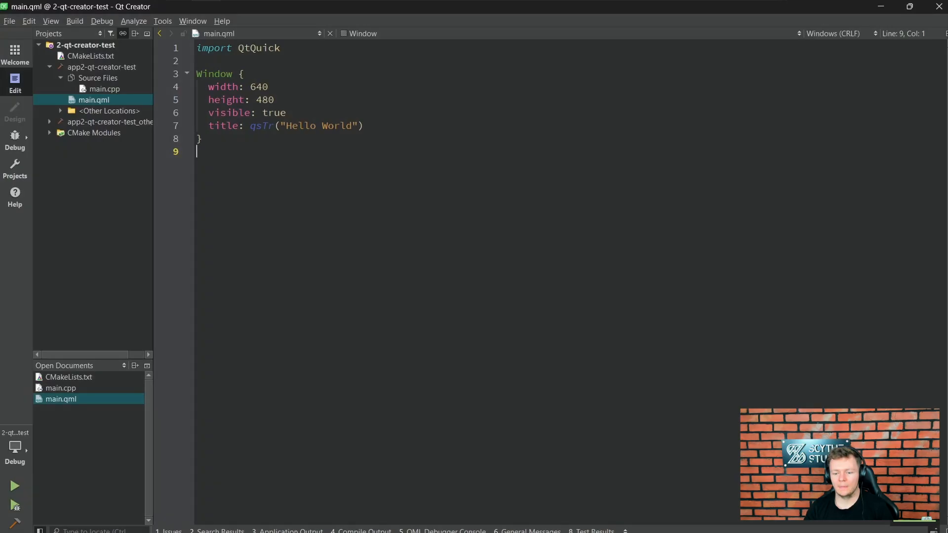
pyautogui.click(14, 487)
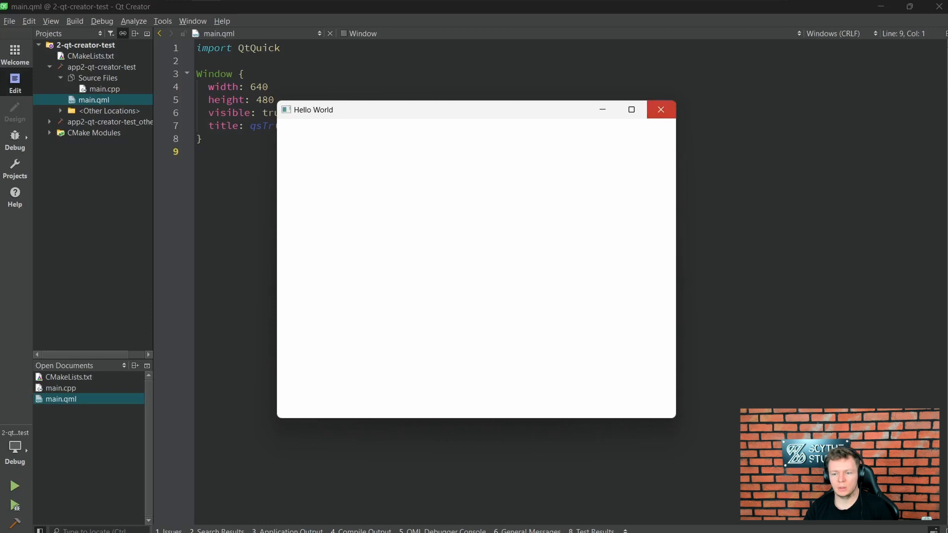
pyautogui.click(660, 109)
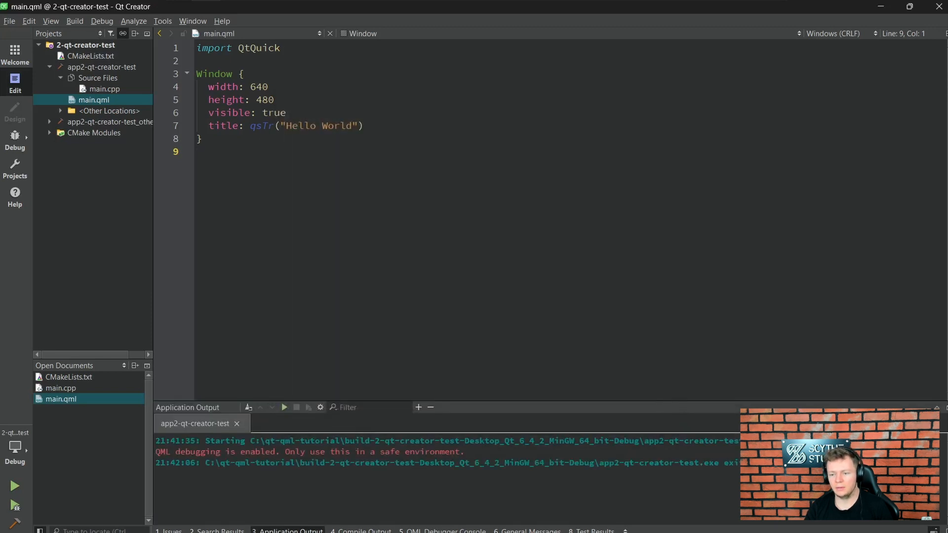
# - Add a Text element below the window's title property in main.qml with anchors.centerIn set to parent
pyautogui.click(364, 126)
pyautogui.press('Escape')
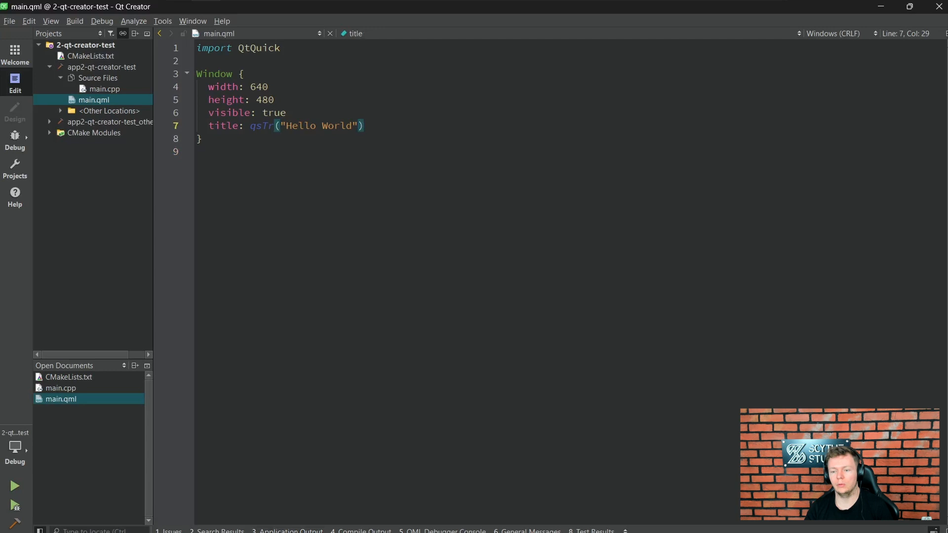
pyautogui.press('Return')
pyautogui.press('Return')
pyautogui.write('Text {')
pyautogui.press('Return')
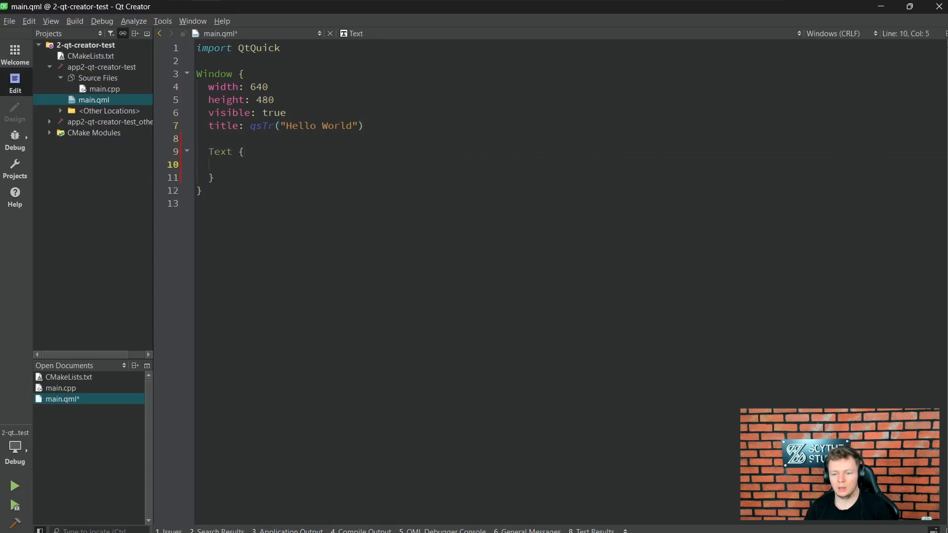
pyautogui.write('anchors.cen')
pyautogui.press('Down')
pyautogui.press('Return')
pyautogui.write('pa')
pyautogui.press('Return')
pyautogui.press('Return')
pyautogui.press('Return')
# - Set the Text element's text property to "Watch Scythe Studio tutorial" and save main.qml
pyautogui.write('text')
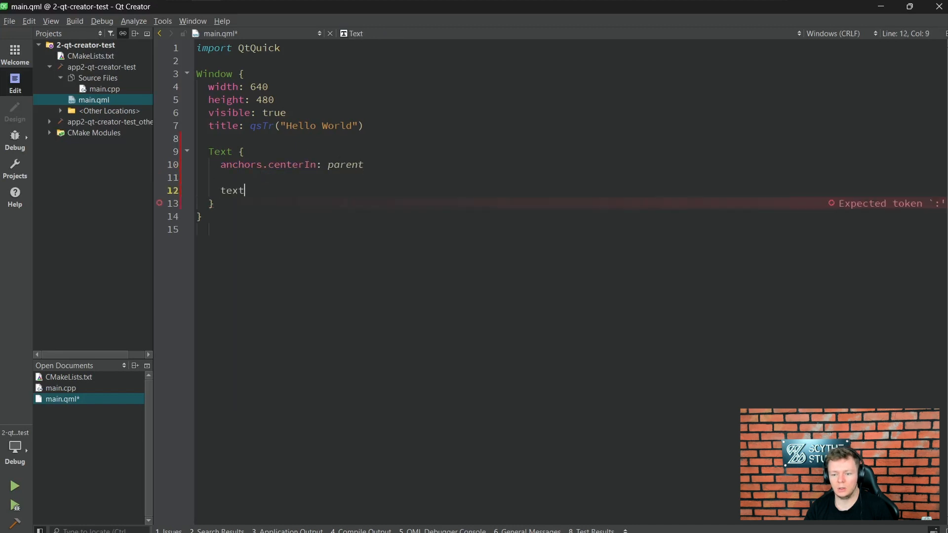
pyautogui.write(': "Watch Scythe Studio tutorial"')
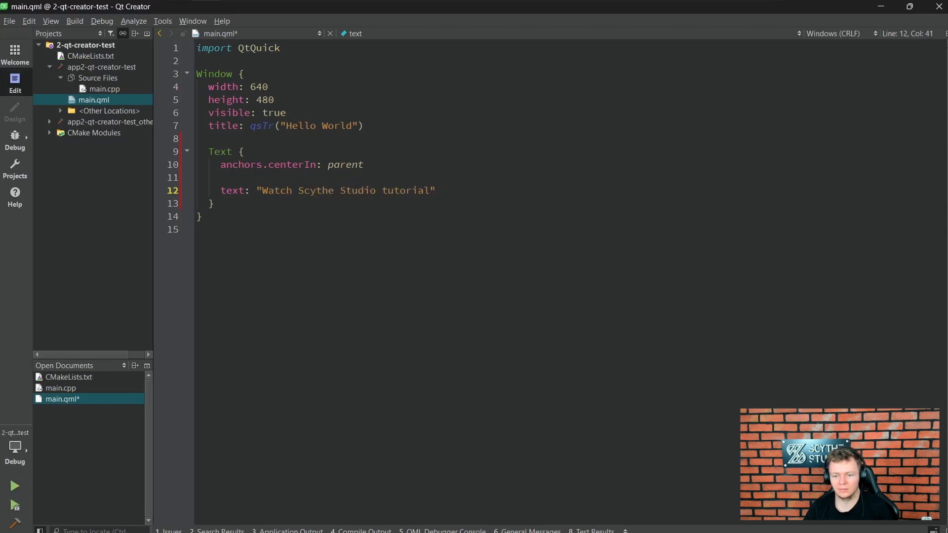
pyautogui.hotkey('ctrl', 's')
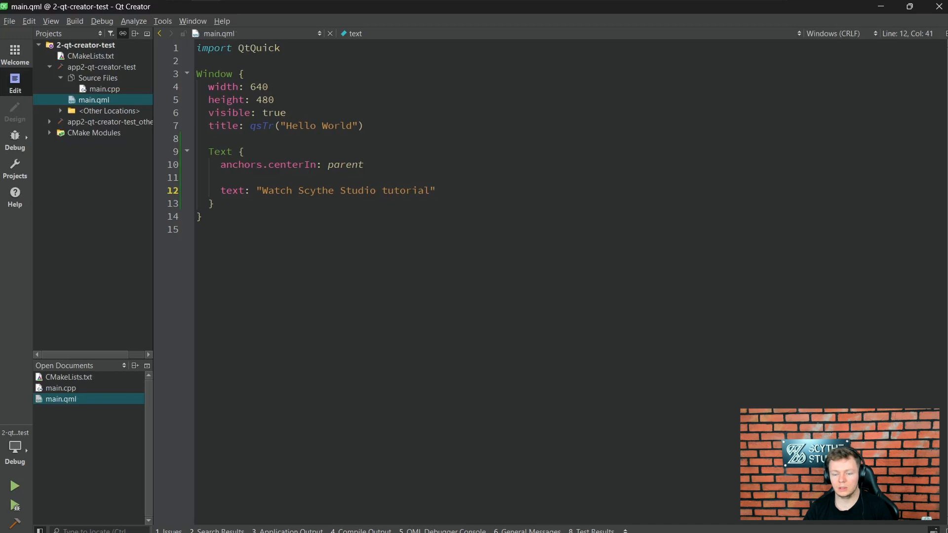
# - Run the project again to check the centered text, and close the application window and its output pane
pyautogui.hotkey('ctrl', 'r')
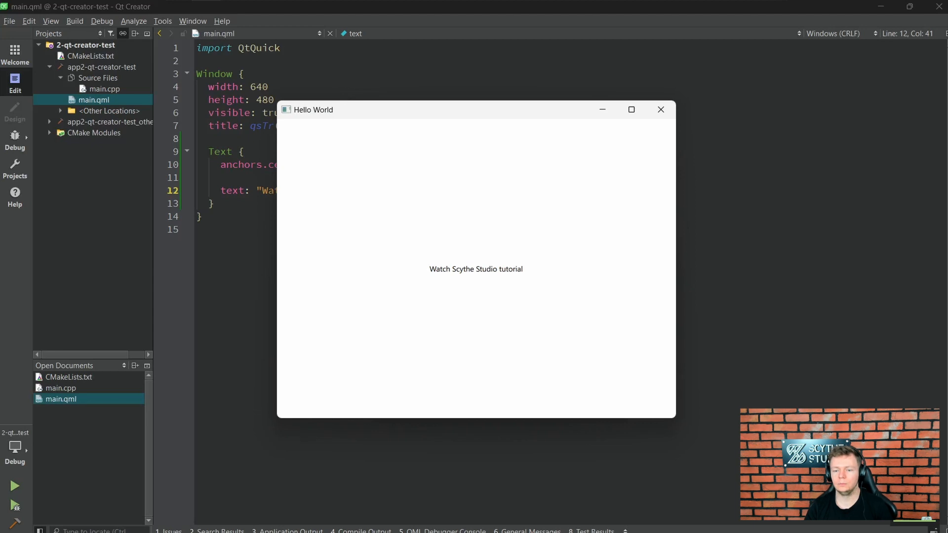
pyautogui.click(661, 109)
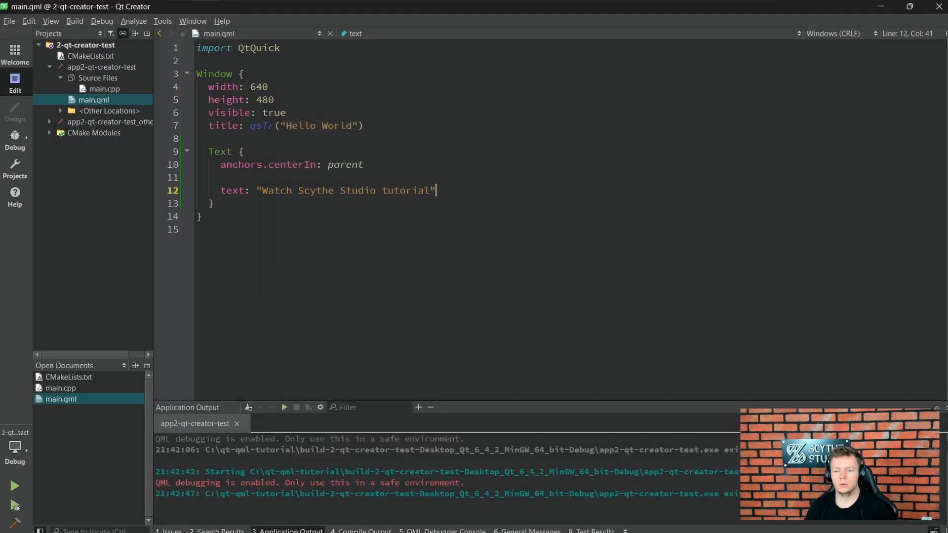
pyautogui.press('Escape')
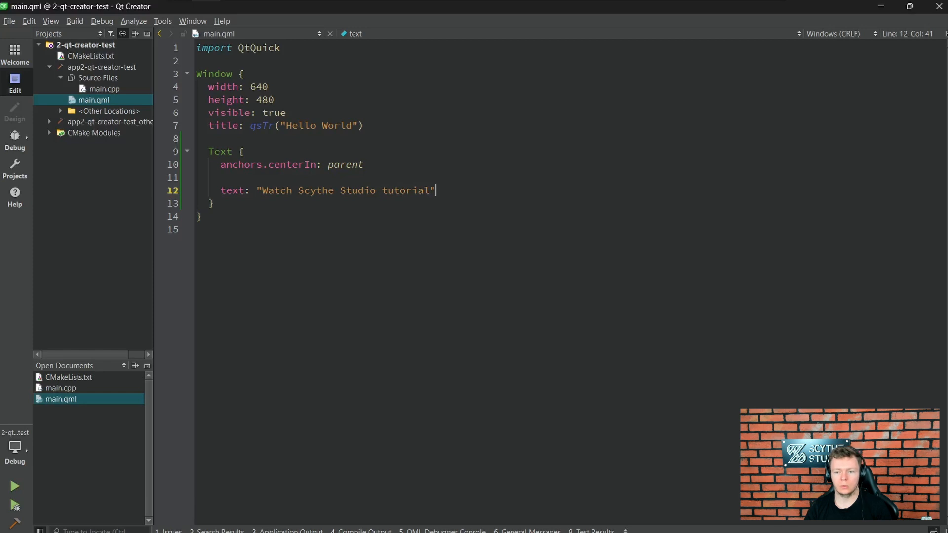
# - Close all open documents: main.qml, main.cpp and CMakeLists.txt
pyautogui.hotkey('ctrl', 'w')
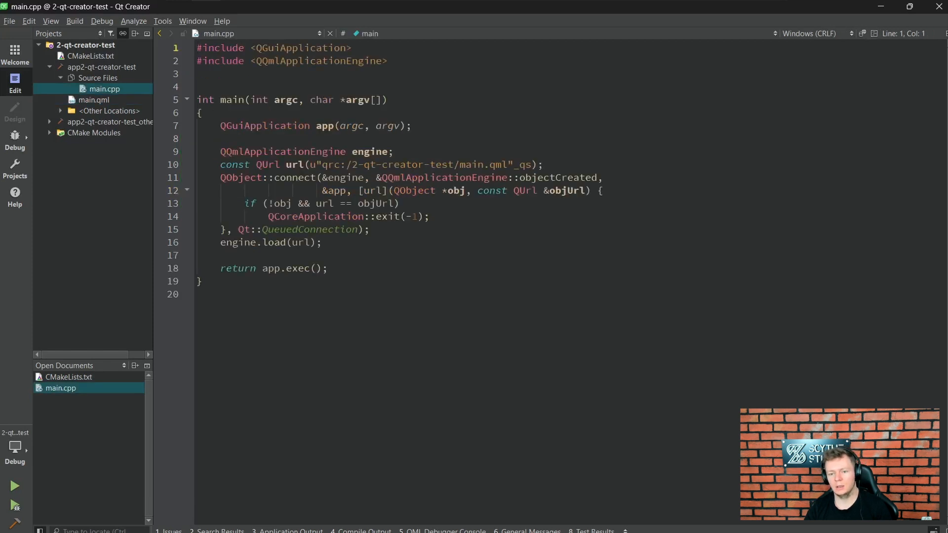
pyautogui.hotkey('ctrl', 'w')
pyautogui.hotkey('ctrl', 'w')
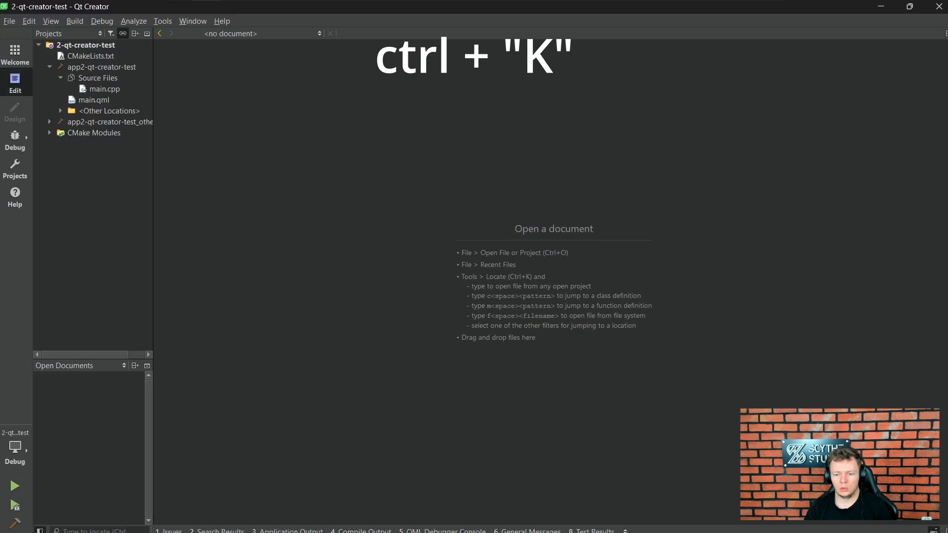
# - Search for "main" with the Locator, open main.cpp from the matches and close it again
pyautogui.hotkey('ctrl', 'k')
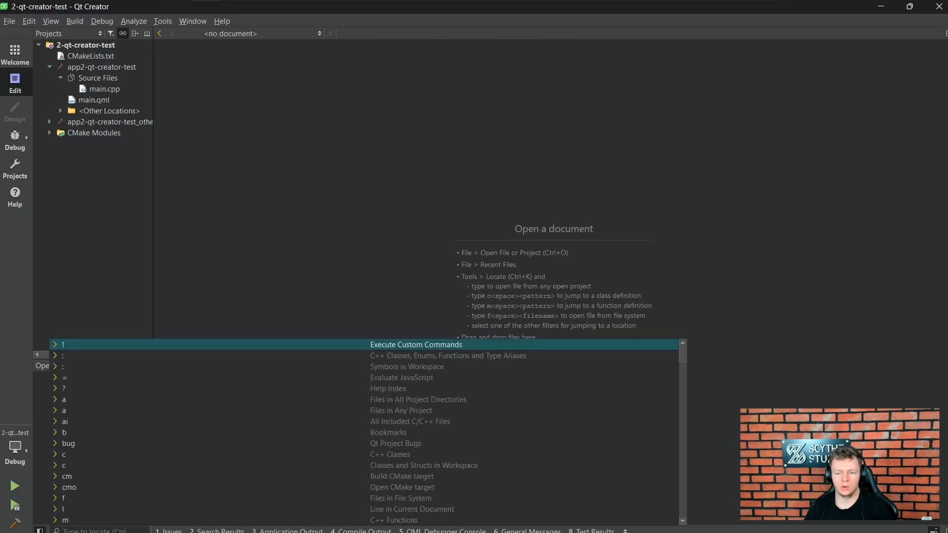
pyautogui.write('main')
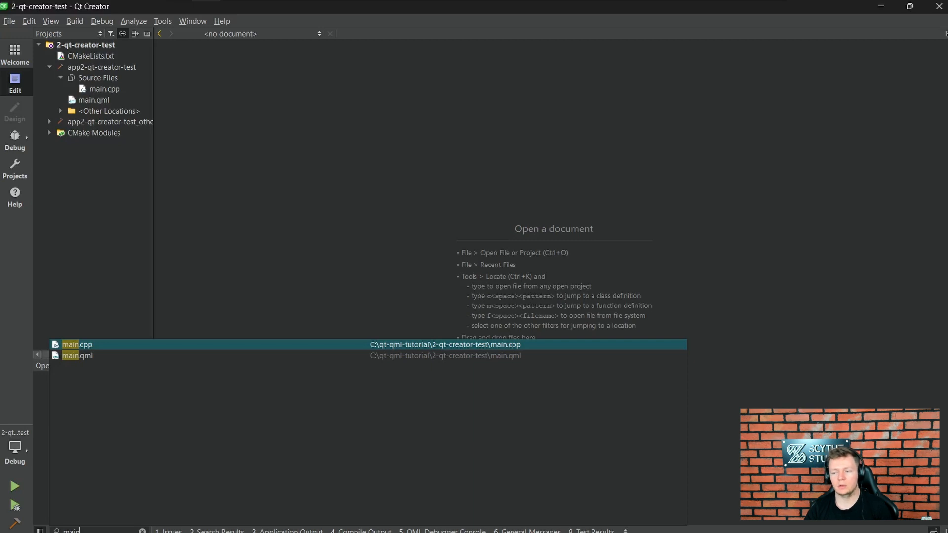
pyautogui.press('Return')
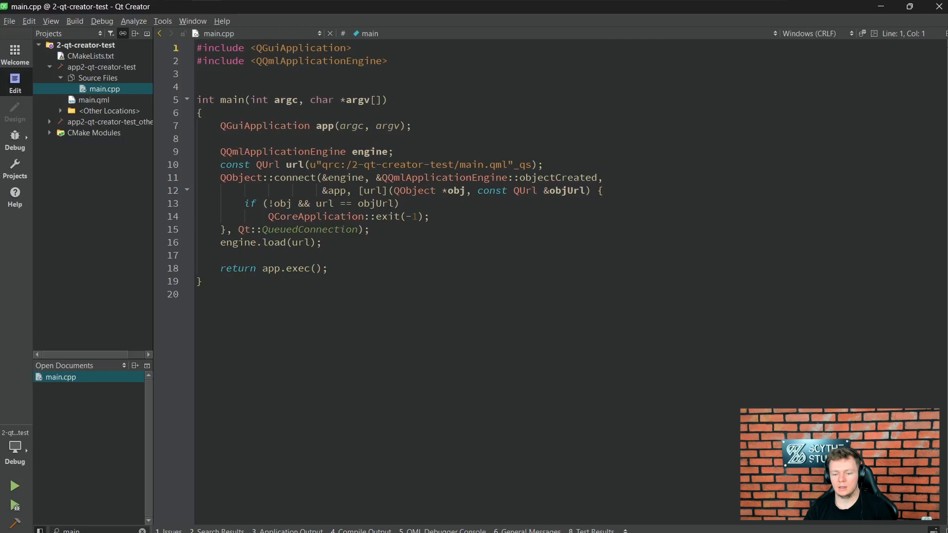
pyautogui.hotkey('ctrl', 'w')
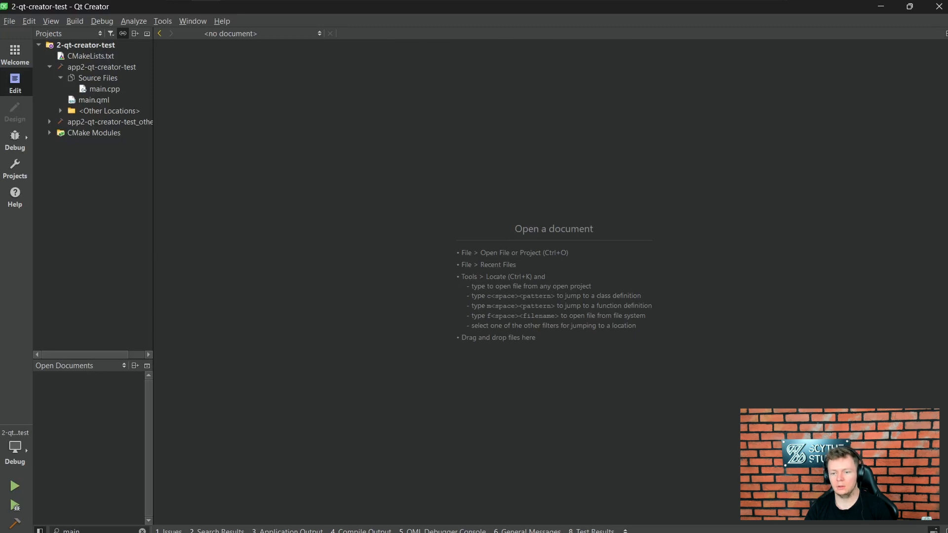
# - Run an advanced search for "Scythe Studio" in all projects and open the match in main.qml
pyautogui.hotkey('ctrl', 'shift', 'f')
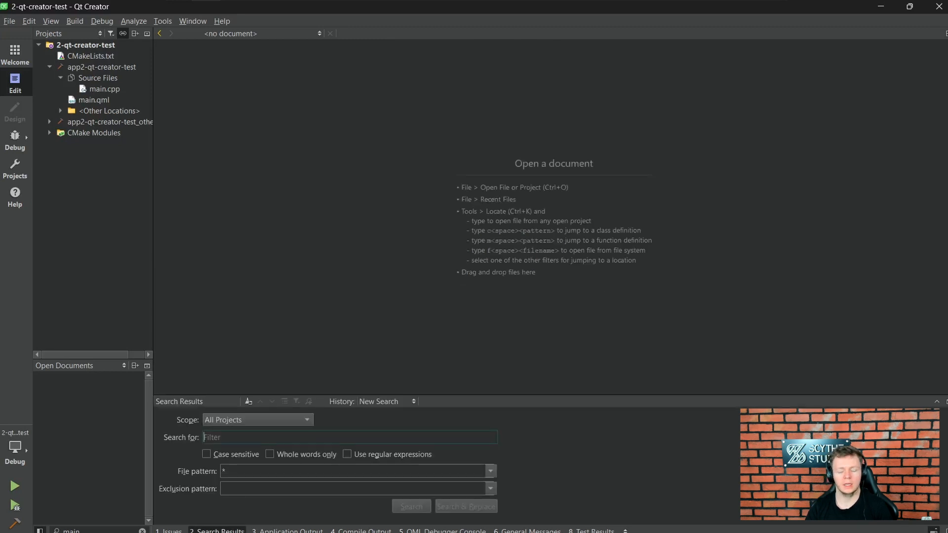
pyautogui.write('S')
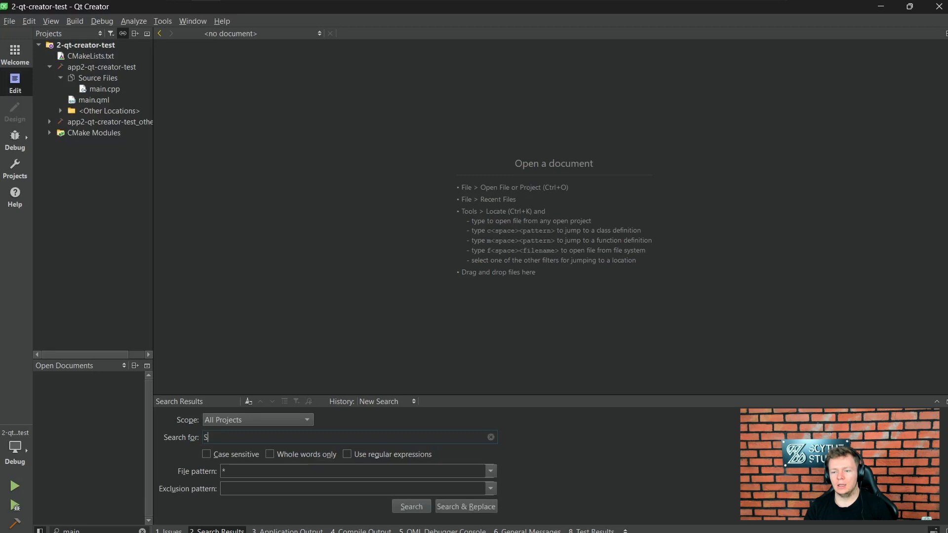
pyautogui.write('cythe Studio')
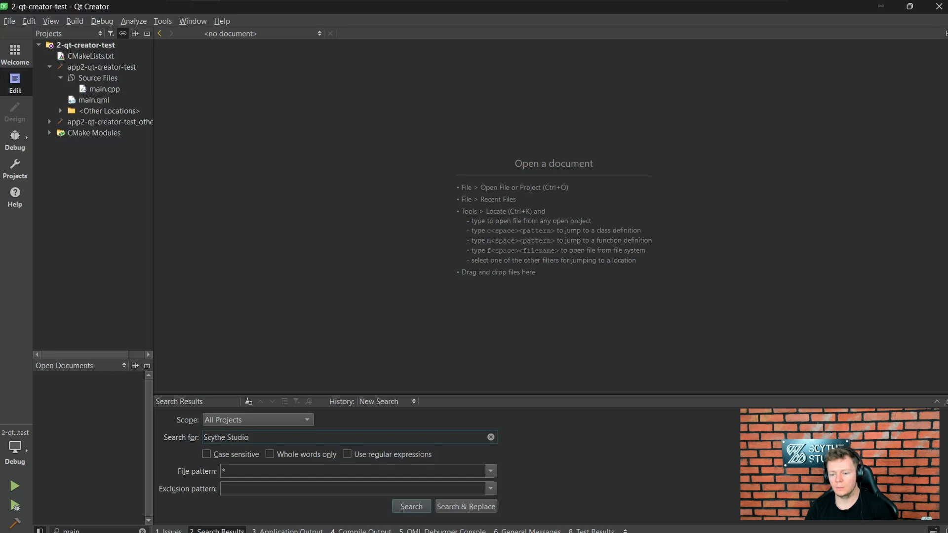
pyautogui.press('Return')
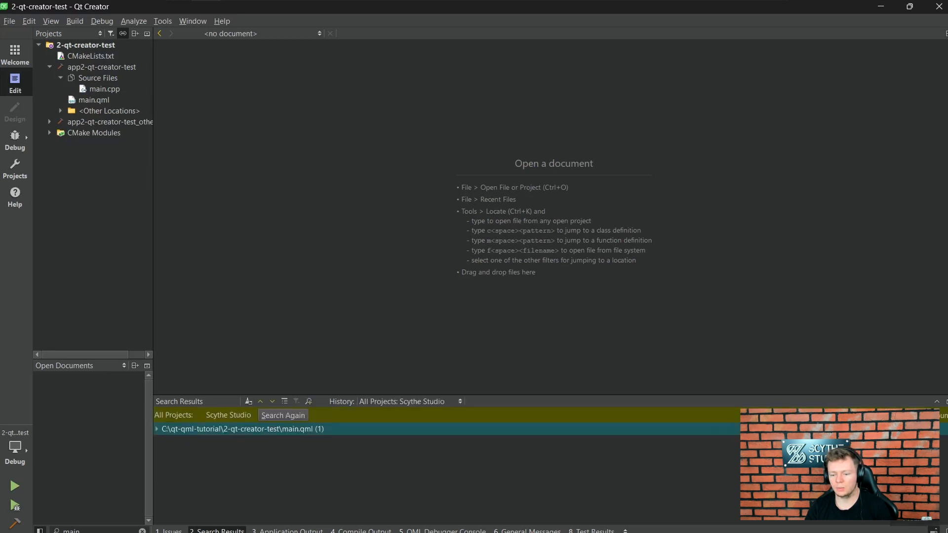
pyautogui.press('Right')
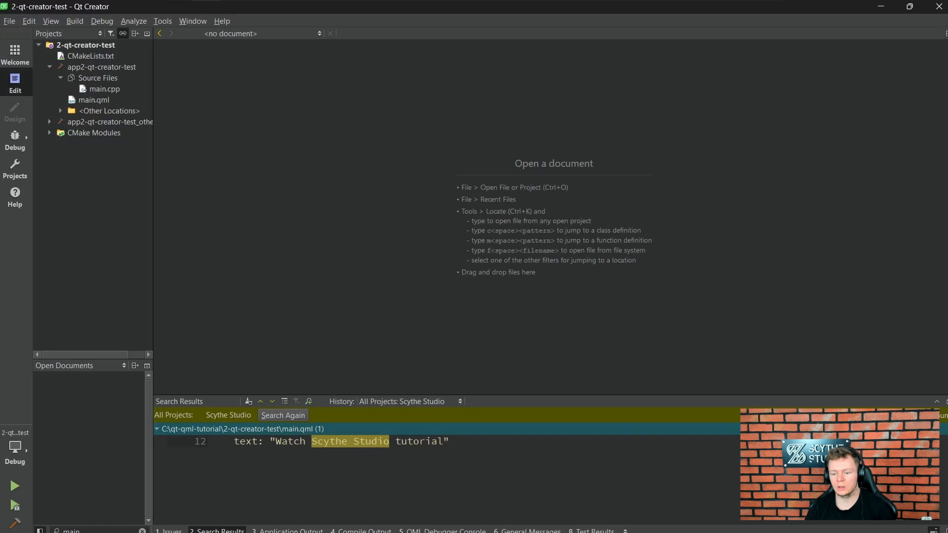
pyautogui.press('Down')
pyautogui.press('Return')
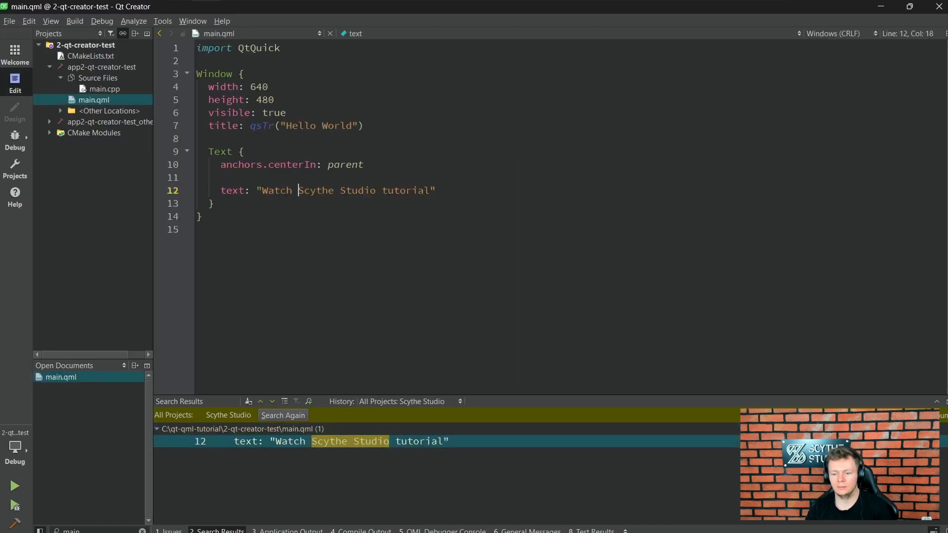
# - Switch to Chrome and open scythe-studio.com/en/blog in a new tab
pyautogui.hotkey('alt', 'Tab')
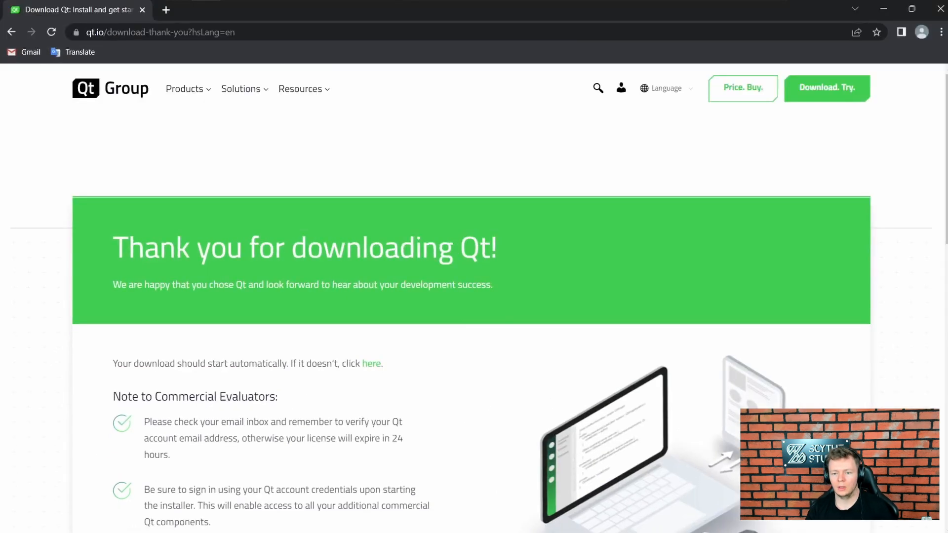
pyautogui.hotkey('ctrl', 't')
pyautogui.write('scythe')
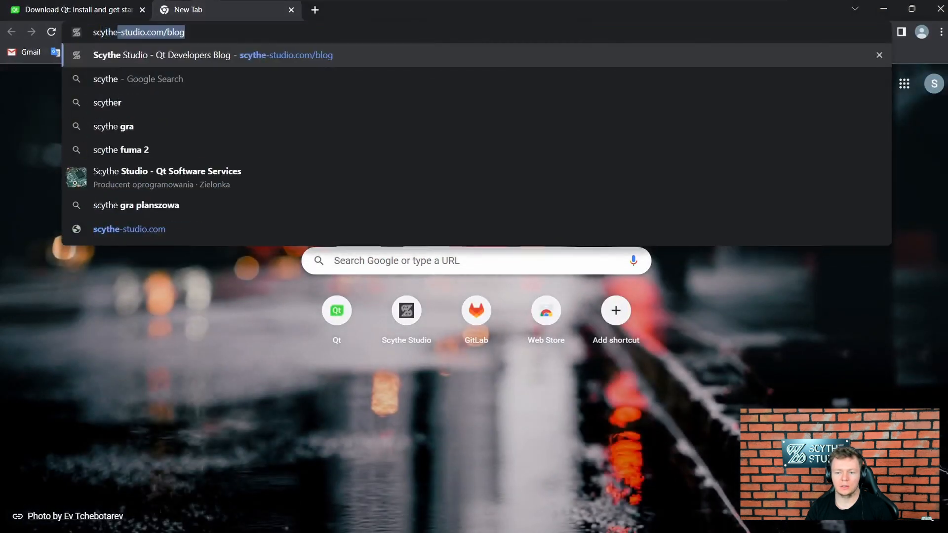
pyautogui.write('-studio.com/en/blog')
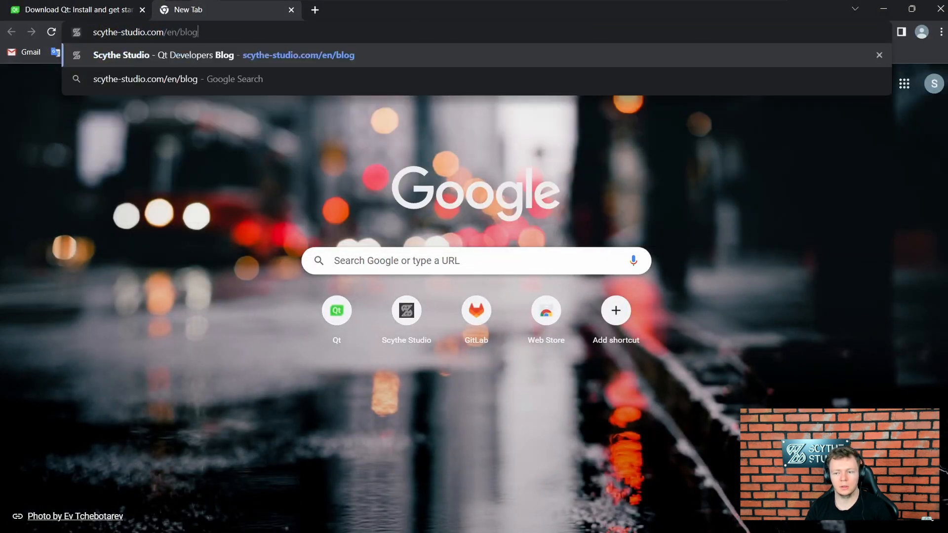
pyautogui.press('Return')
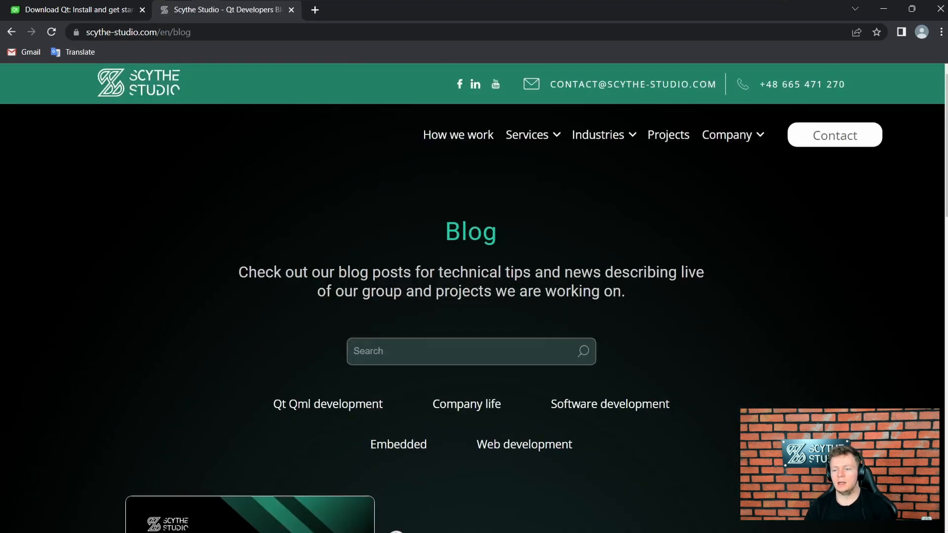
# - Search the blog for "Qt Crea" and open the Qt Creator Cheat Sheet article
pyautogui.click(472, 351)
pyautogui.write('Qt ')
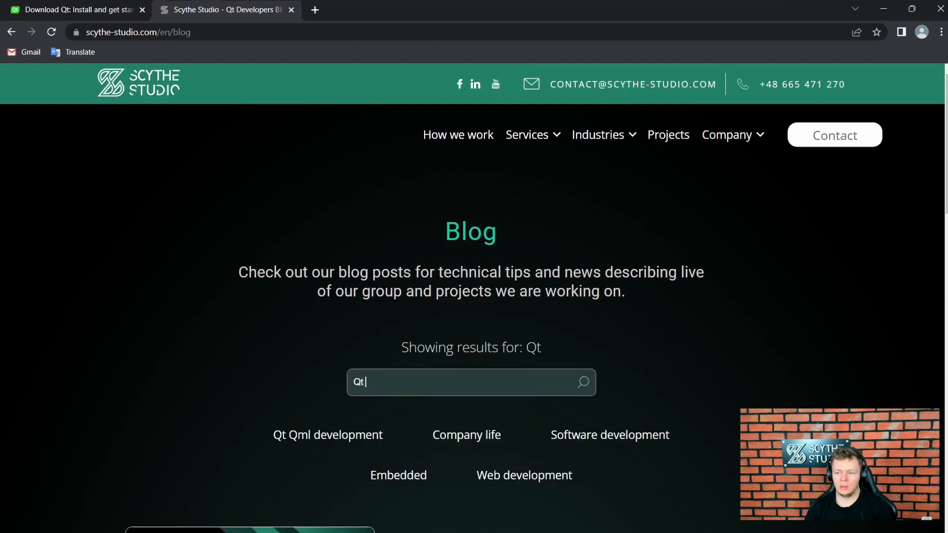
pyautogui.write('Crea')
pyautogui.scroll(-5, 250, 341)
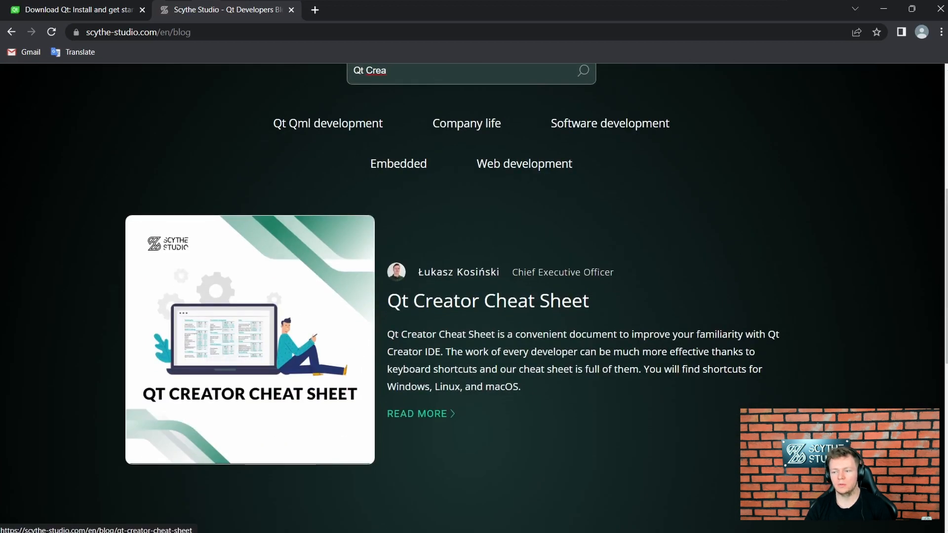
pyautogui.click(420, 414)
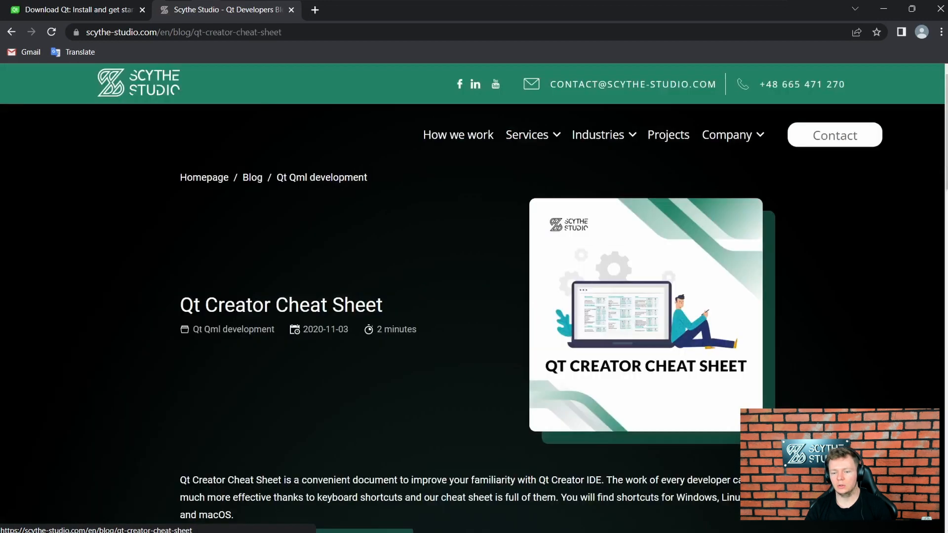
# - Open the Qt Creator Cheat Sheet PDF from the link in the article's download section
pyautogui.scroll(-5, 420, 414)
pyautogui.scroll(-3, 314, 255)
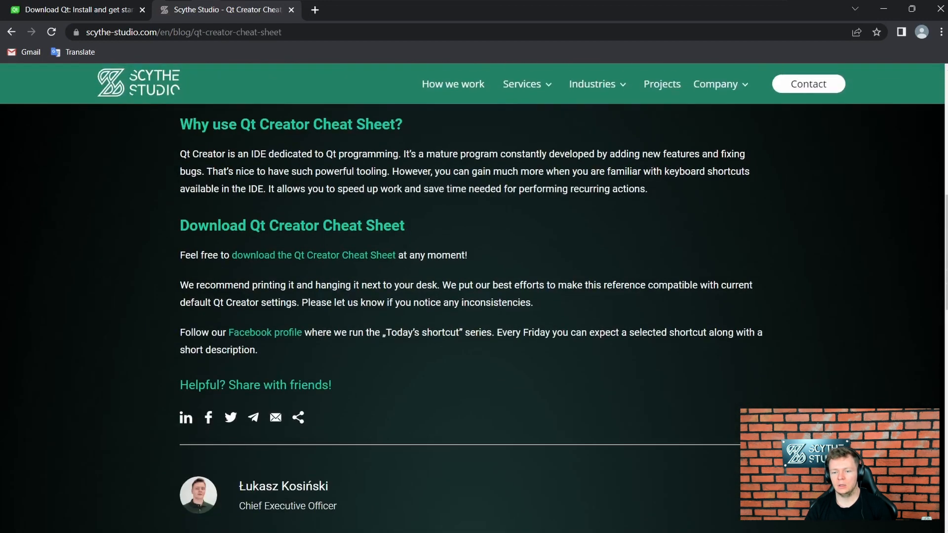
pyautogui.click(314, 254)
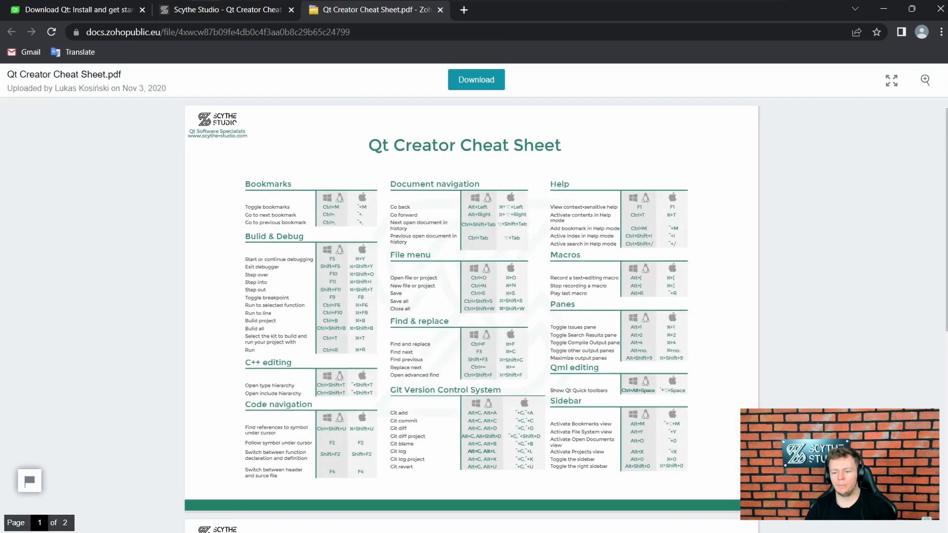